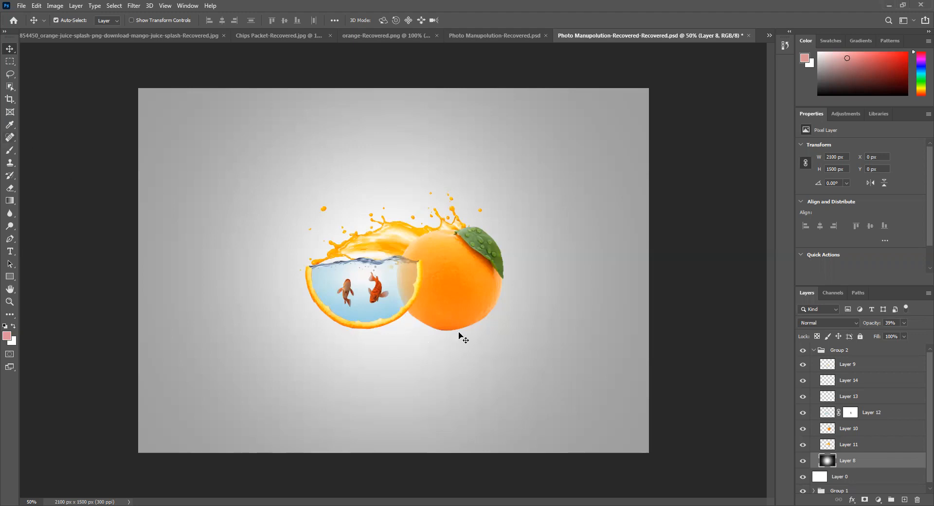
- Choose the Brush tool and add a new empty layer directly above Layer 8
click(16, 152)
right_click(16, 151)
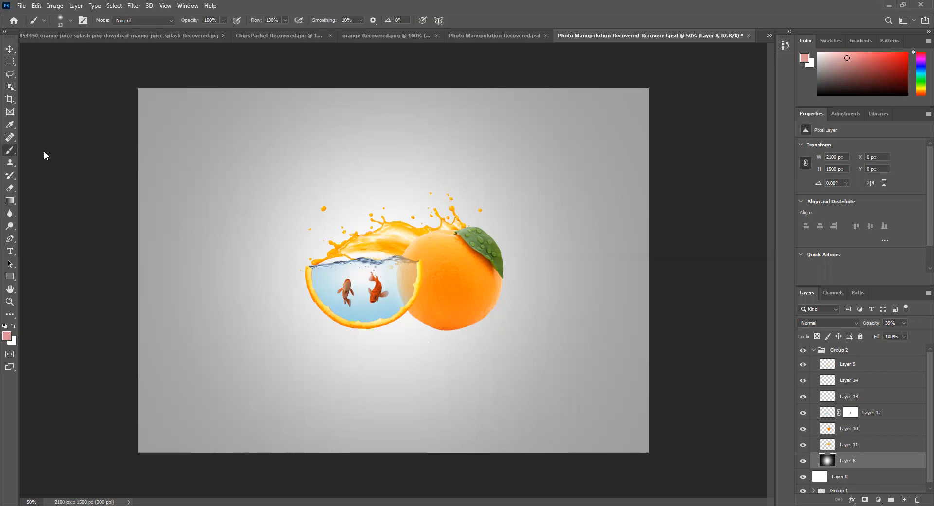
click(44, 151)
click(902, 498)
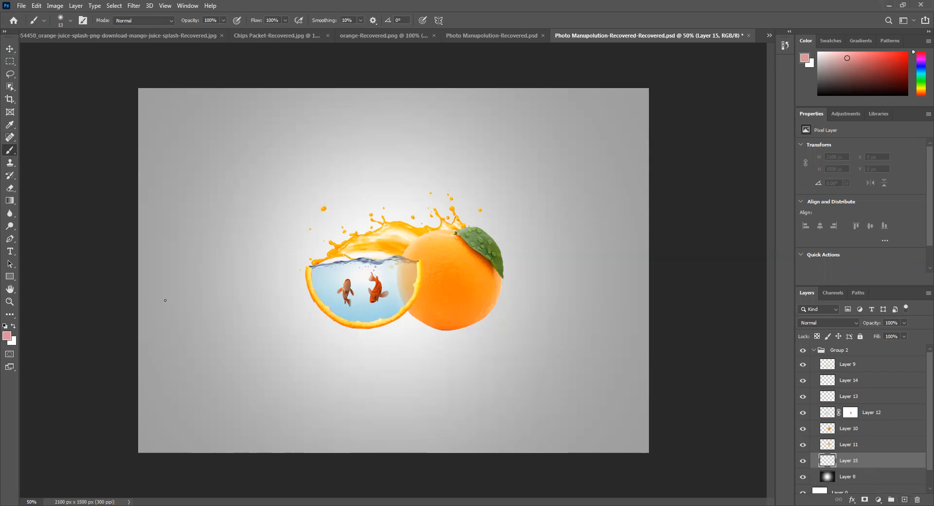
- Paint one soft black brush dab at size 500 just beneath the whole orange on the new layer
key(])
click(5, 326)
key(bracketleft)
key(bracketleft)
key(bracketleft)
key(bracketleft)
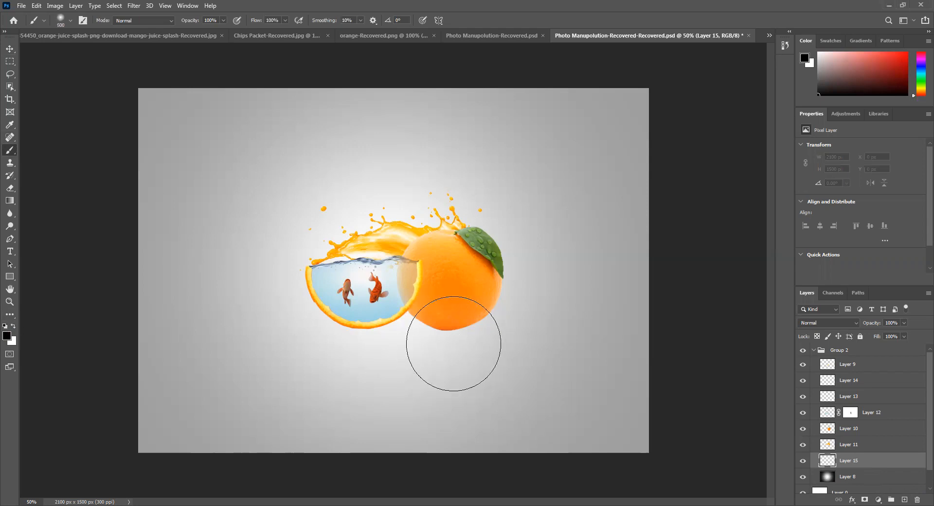
click(452, 344)
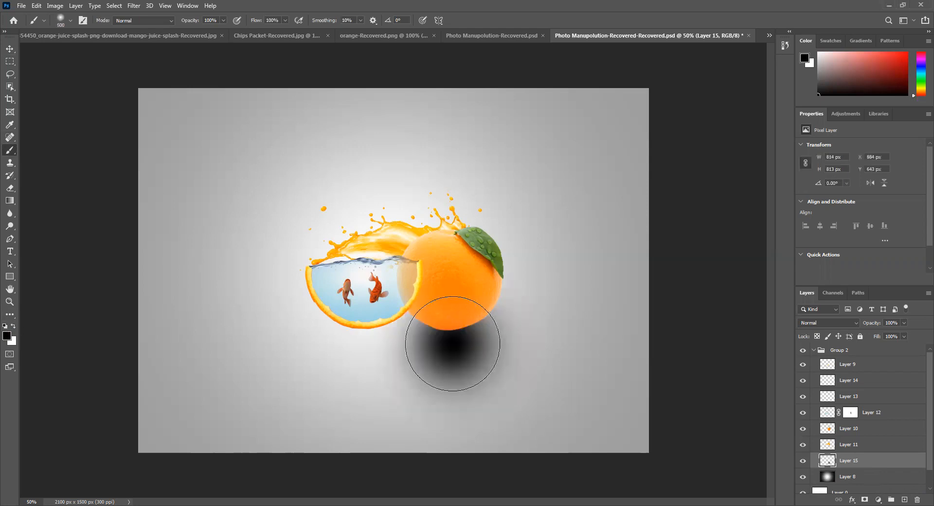
- Flatten the black dab to about 6% of its height and place it as a thin shadow under the whole orange
click(9, 49)
key(ctrl+t)
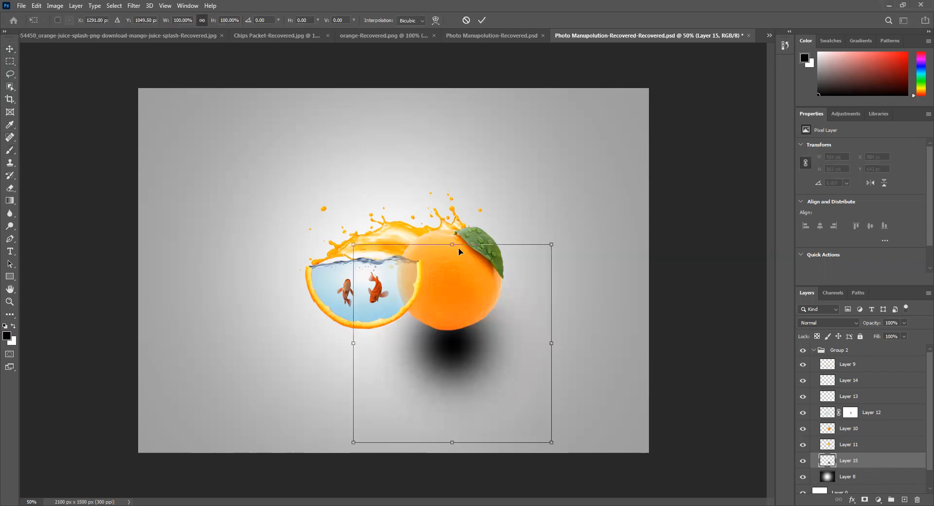
drag(453, 242, 453, 258)
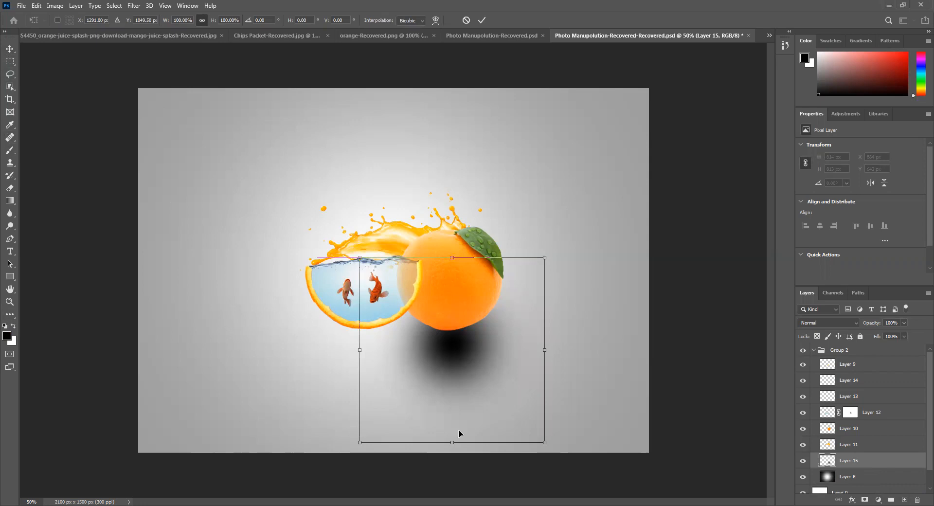
drag(458, 430, 461, 366)
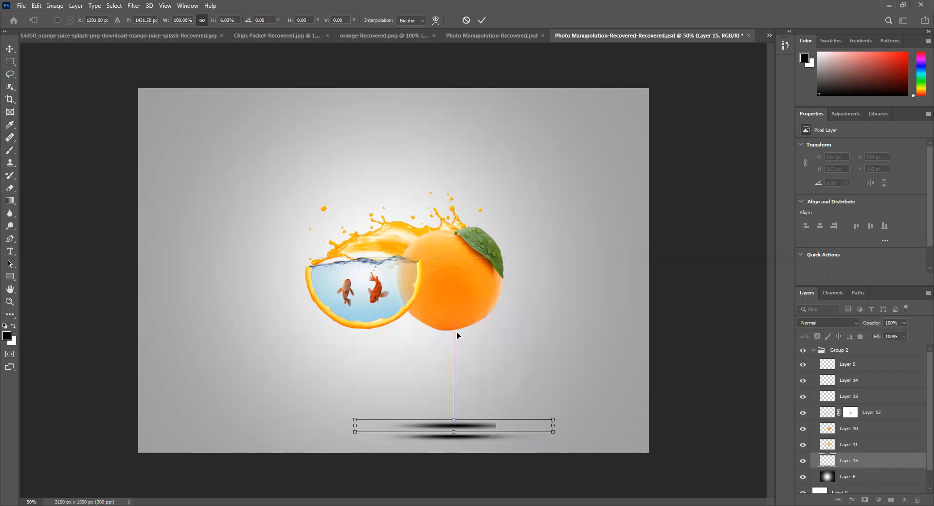
drag(456, 331, 457, 333)
key(Return)
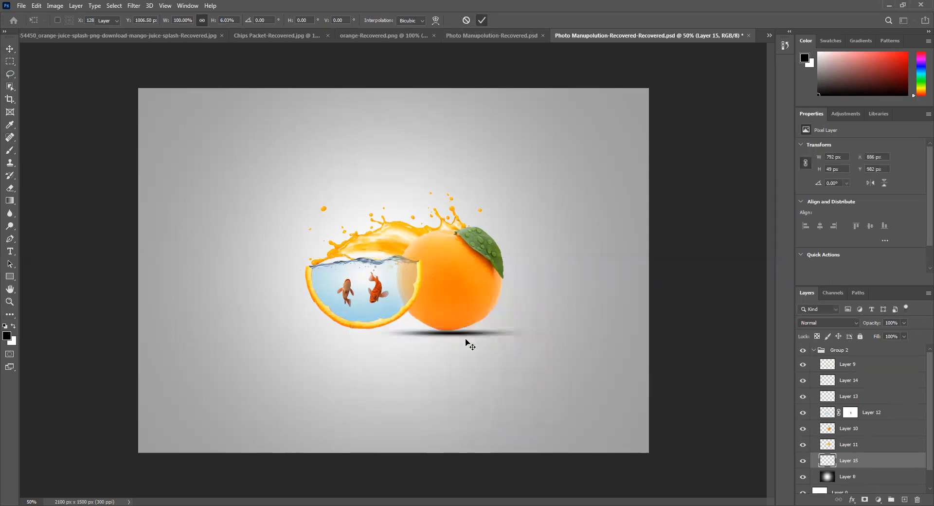
- Nudge the shadow up against the base of the whole orange and set its layer opacity to 58%
key(Up)
key(Up)
key(Up)
key(Up)
key(Up)
key(Up)
key(Up)
key(Up)
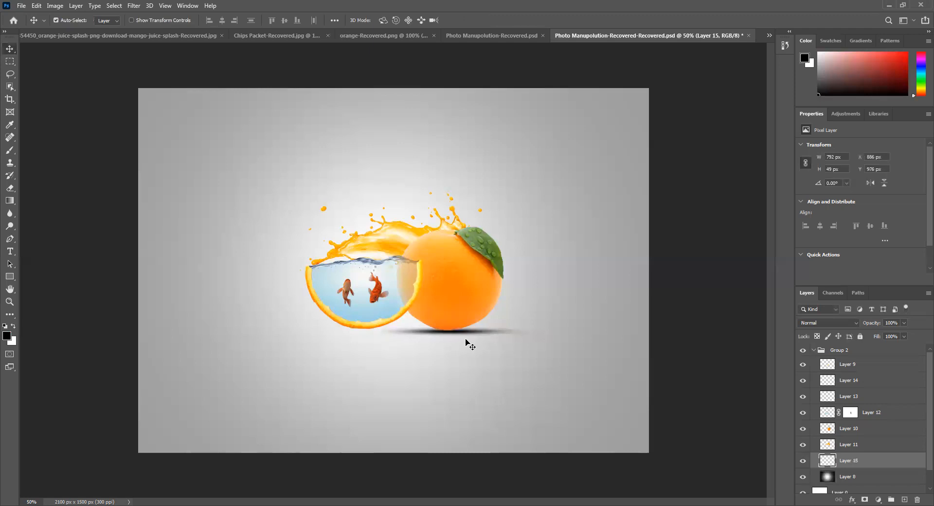
key(Down)
key(Down)
click(904, 325)
drag(880, 335, 886, 338)
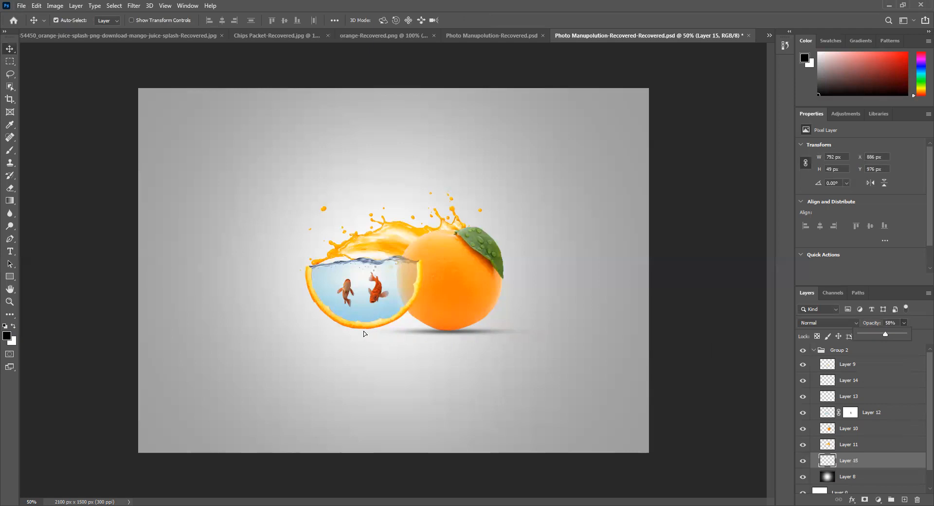
- Duplicate the shadow under the half-orange fishbowl and nudge the copy up against its base
drag(363, 331, 362, 330)
key(Up)
key(Up)
key(Up)
key(Up)
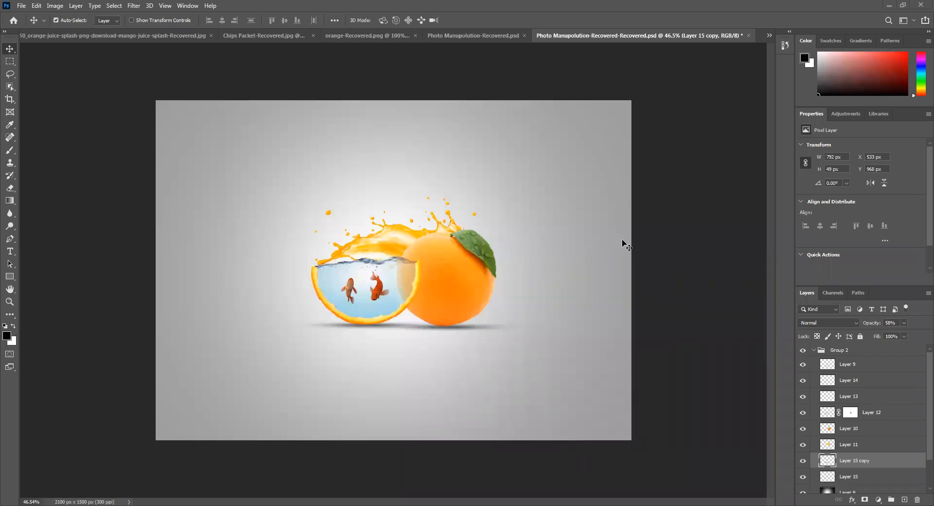
- Merge the two shadow layers into one and add a layer mask to it
ctrl+click(864, 478)
key(ctrl+e)
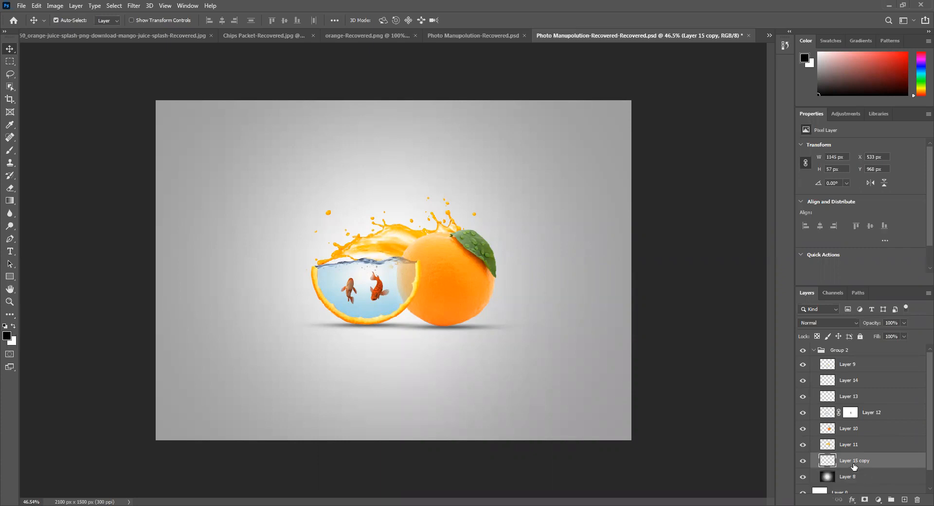
click(864, 500)
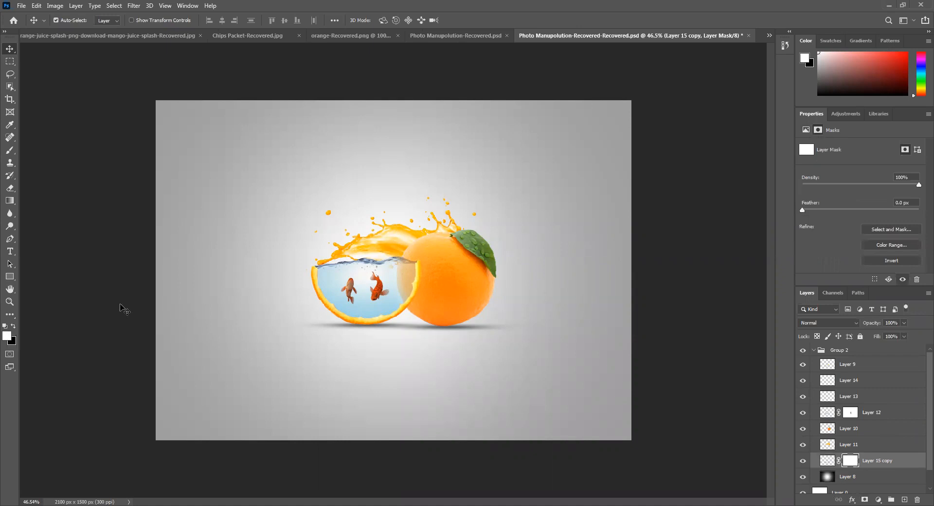
- Soften the shadow between the fruits and at its outer end by painting black on the mask with a size 150 brush at 28% opacity
click(10, 150)
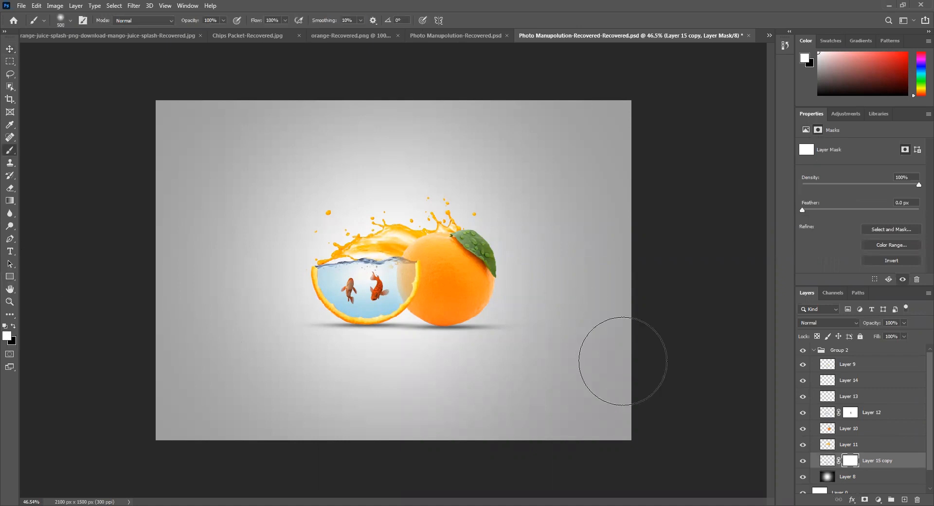
click(13, 326)
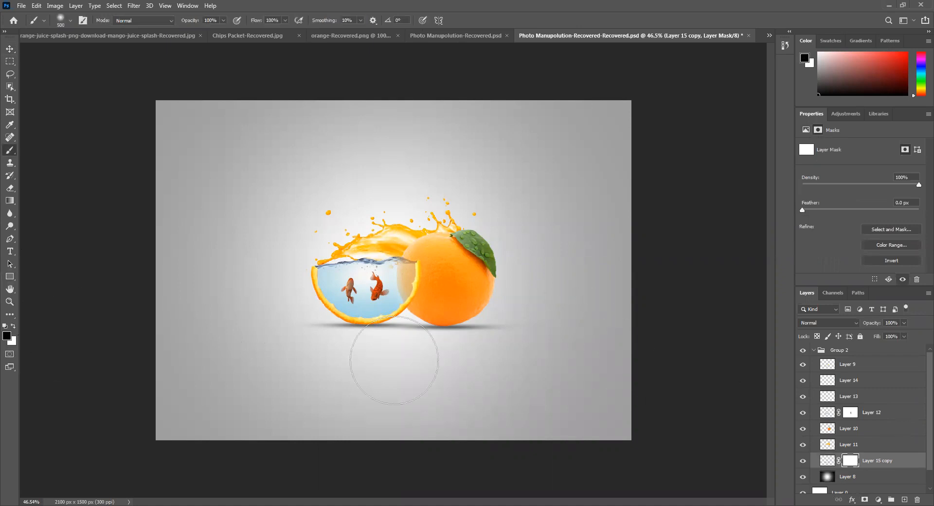
drag(224, 23, 191, 25)
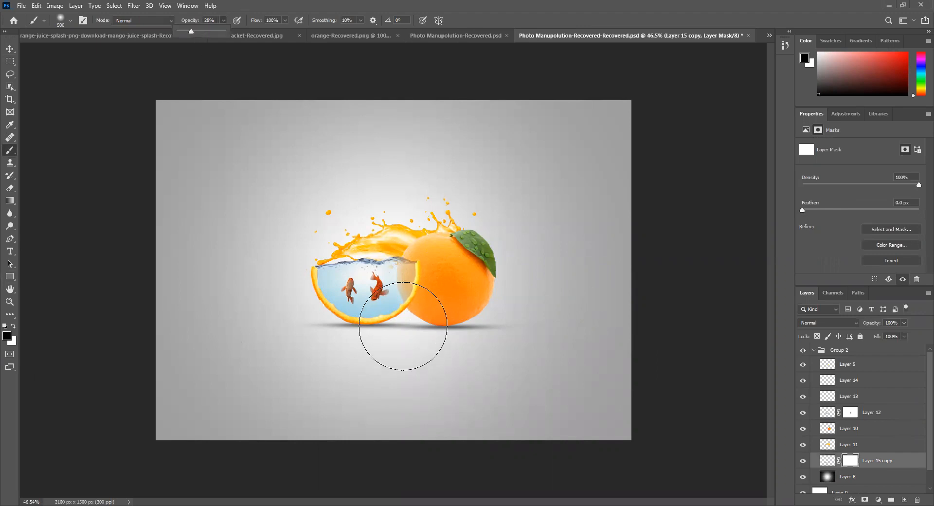
key(bracketleft)
key(bracketleft)
key(bracketleft)
key(bracketleft)
key(bracketleft)
key(bracketleft)
mouse_move(405, 321)
mouse_down()
mouse_move(402, 352)
mouse_move(408, 310)
mouse_move(406, 353)
mouse_up()
mouse_move(265, 315)
mouse_down()
mouse_move(281, 308)
mouse_move(284, 330)
mouse_up()
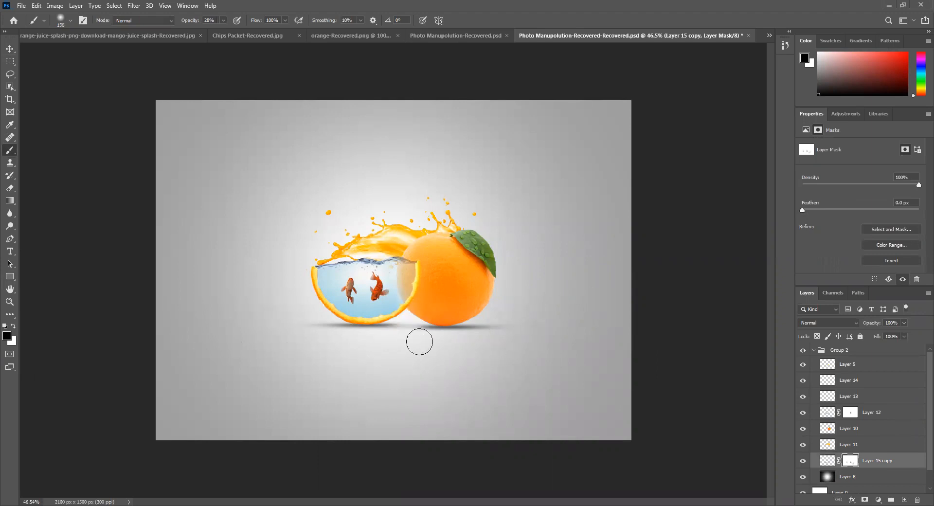
click(15, 326)
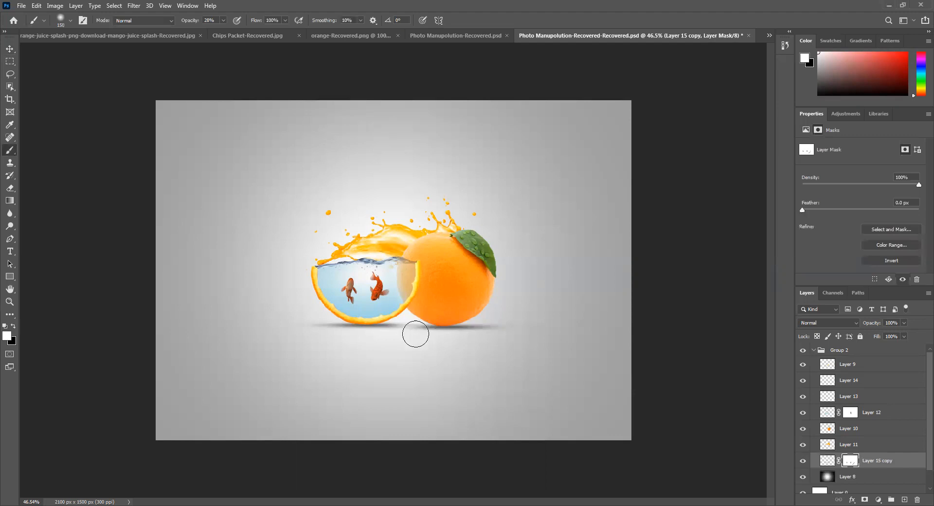
- Toggle the merged shadow layer's visibility to compare the composition with and without it
click(10, 49)
scroll(474, 224, down, 1)
scroll(474, 224, down, 1)
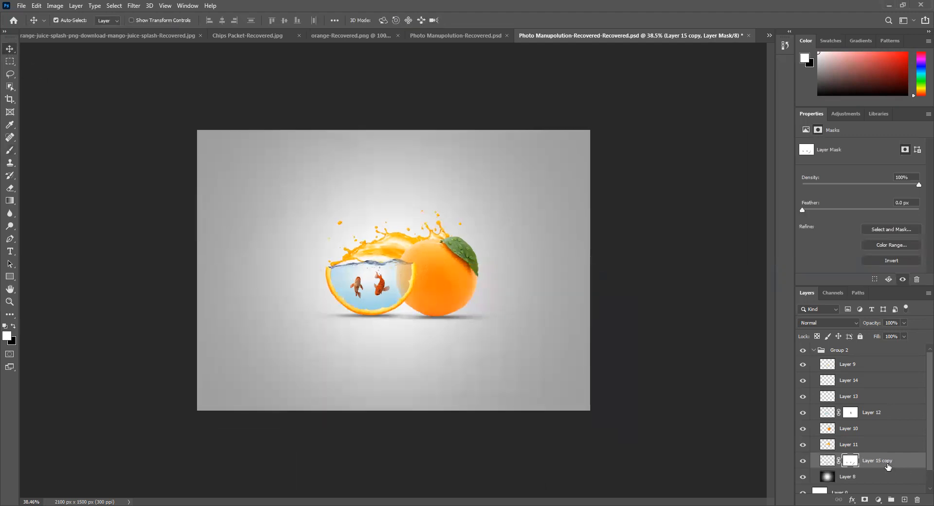
click(803, 460)
click(802, 461)
click(802, 461)
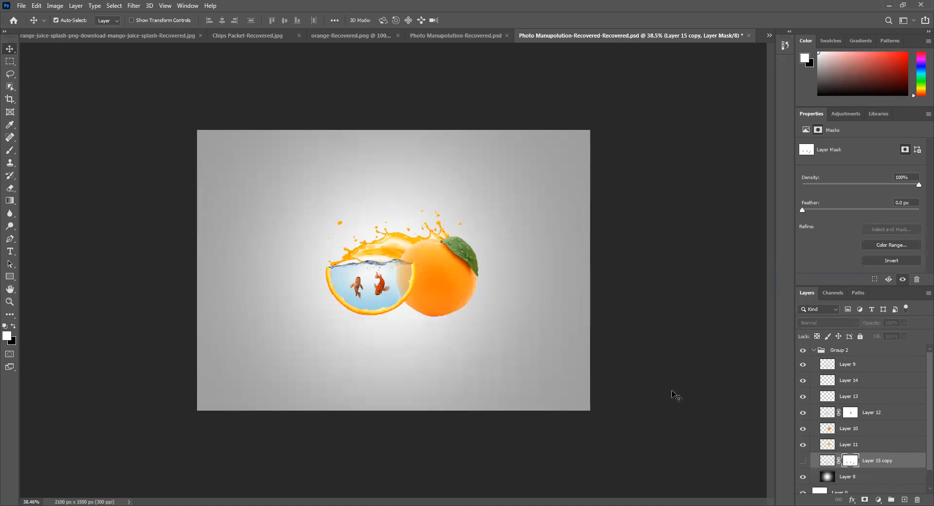
click(848, 445)
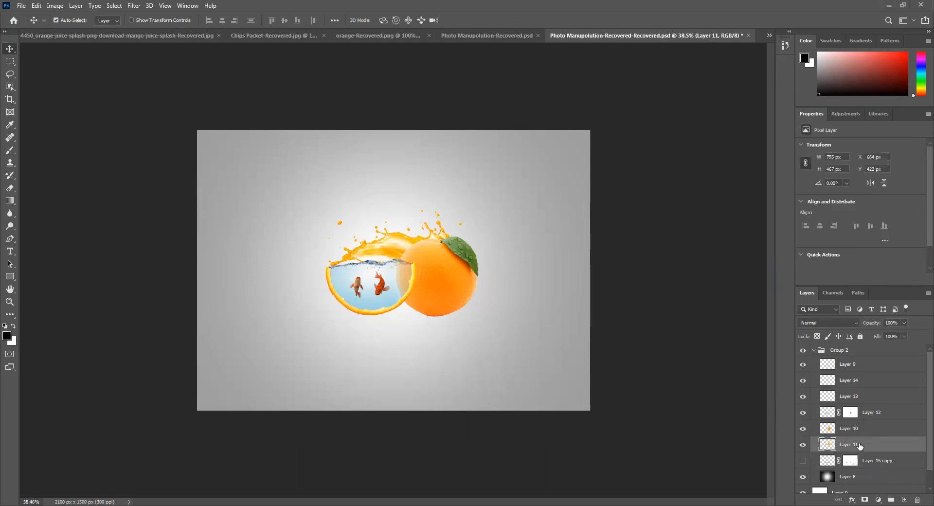
click(813, 351)
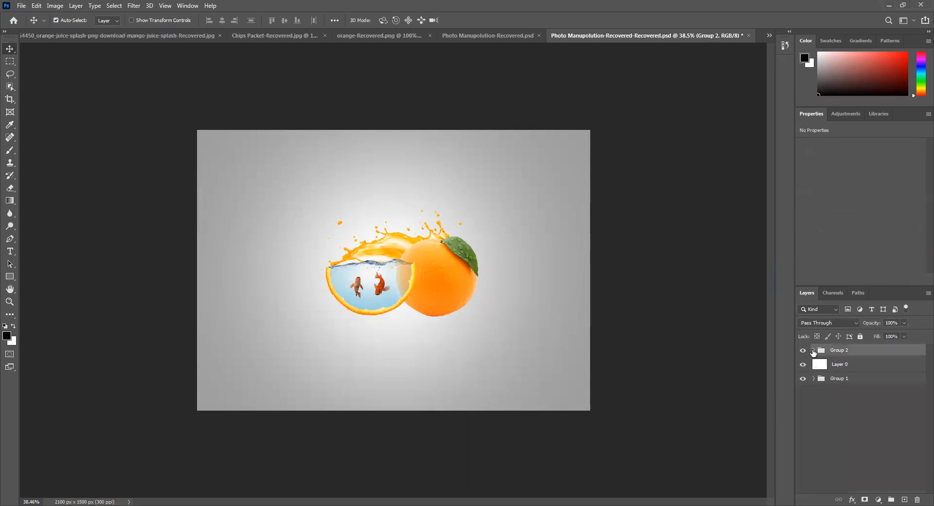
key(ctrl+e)
key(ctrl+z)
key(ctrl+e)
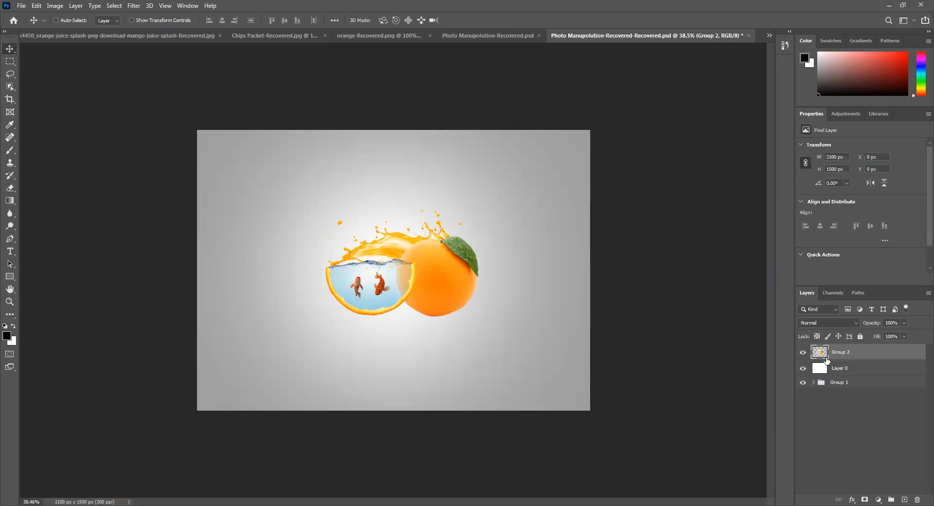
key(ctrl)
click(902, 495)
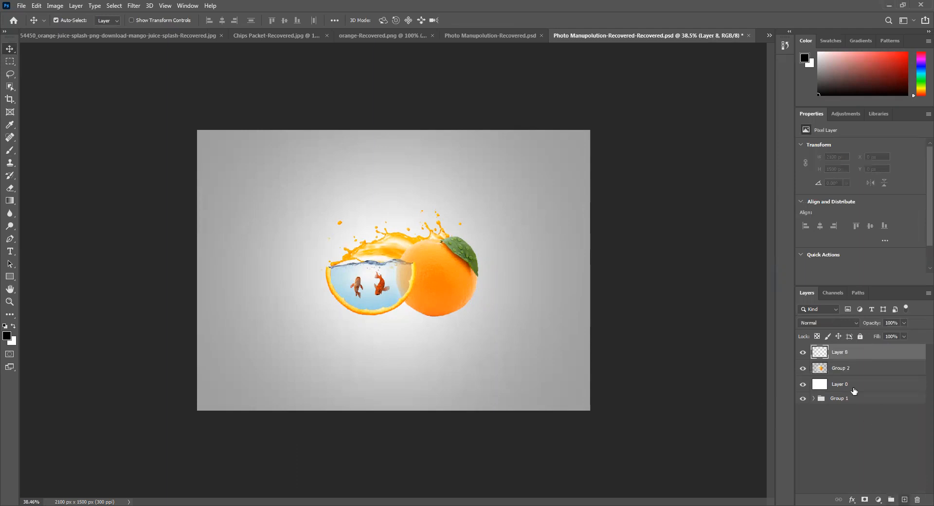
key(ctrl+z)
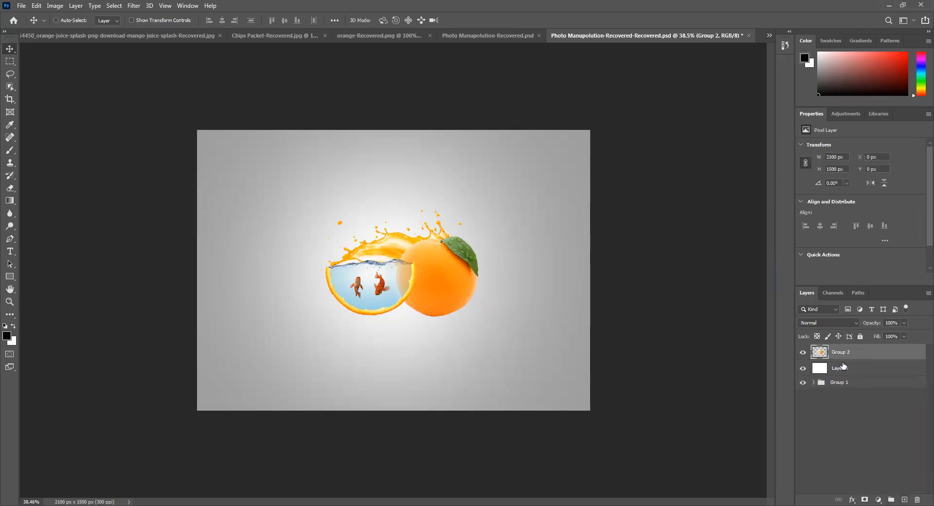
key(ctrl+j)
click(844, 369)
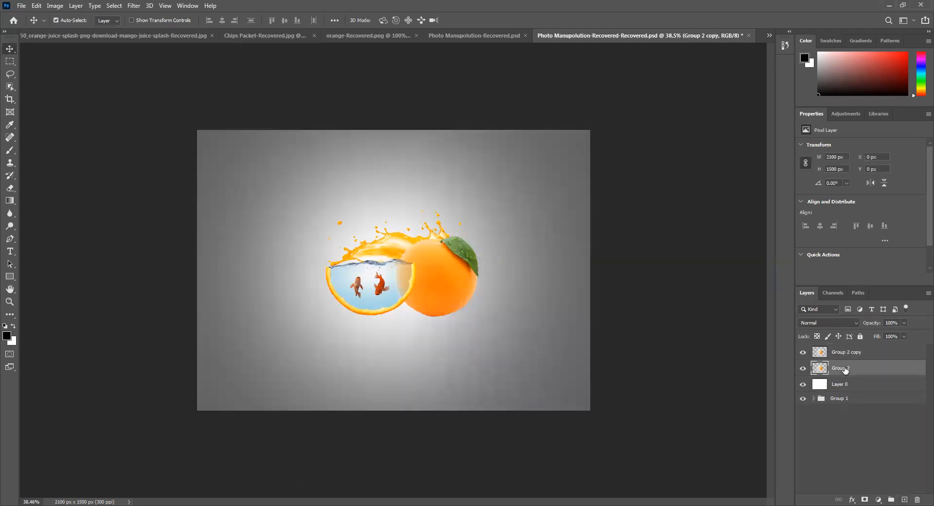
key(ctrl)
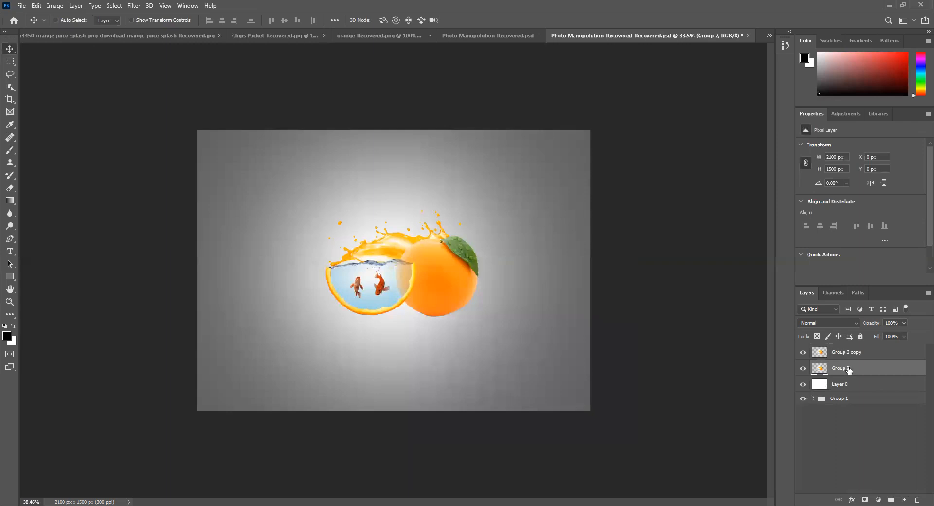
key(ctrl+t)
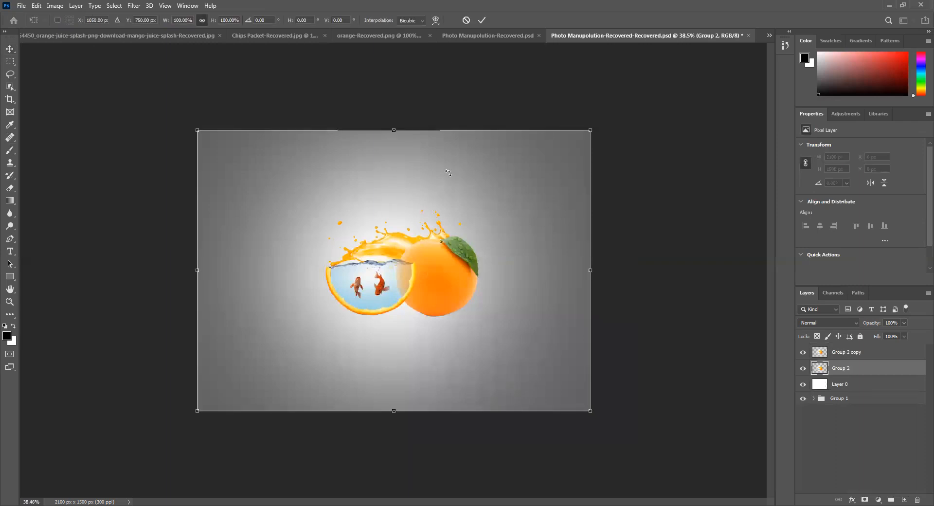
click(481, 20)
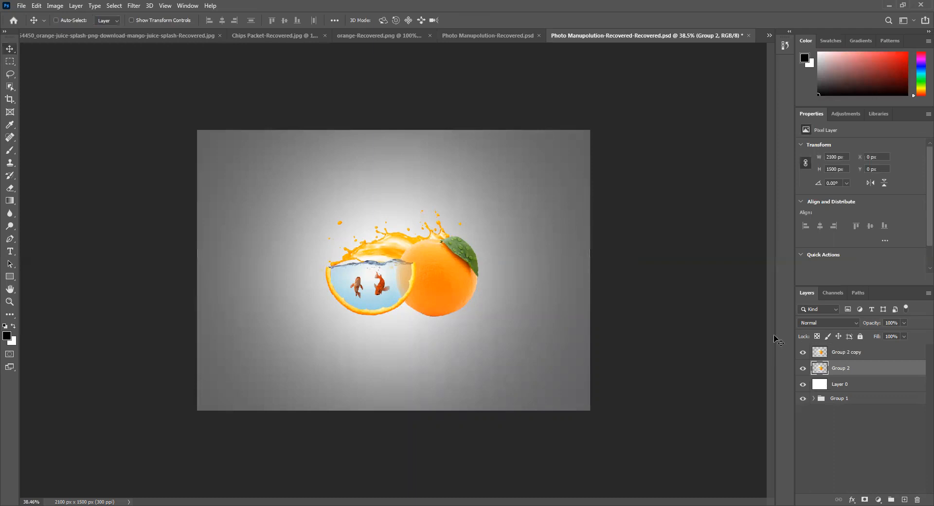
key(ctrl+z)
key(ctrl+z)
key(ctrl+z)
- Group the fruit artwork layers from Layer 9 down to Layer 11 inside Group 2, leaving out the shadow and background
click(813, 350)
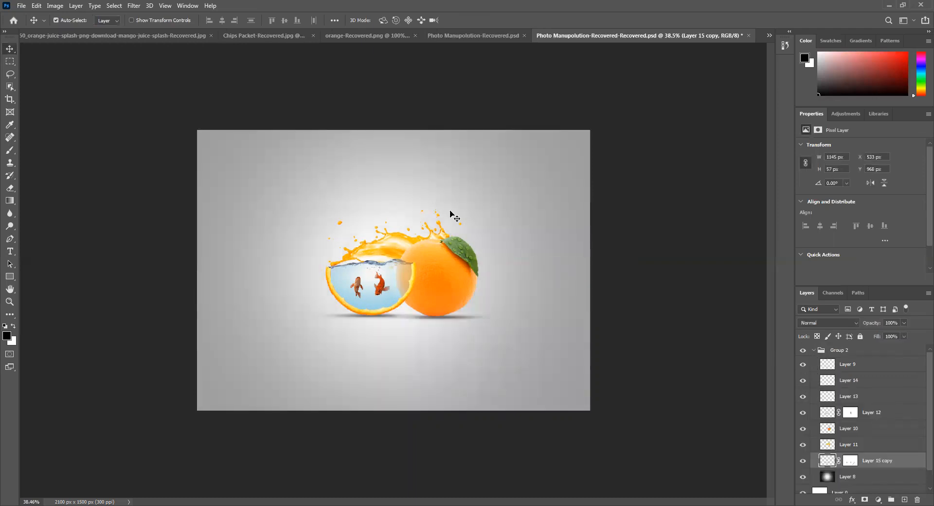
scroll(844, 448, down, 2)
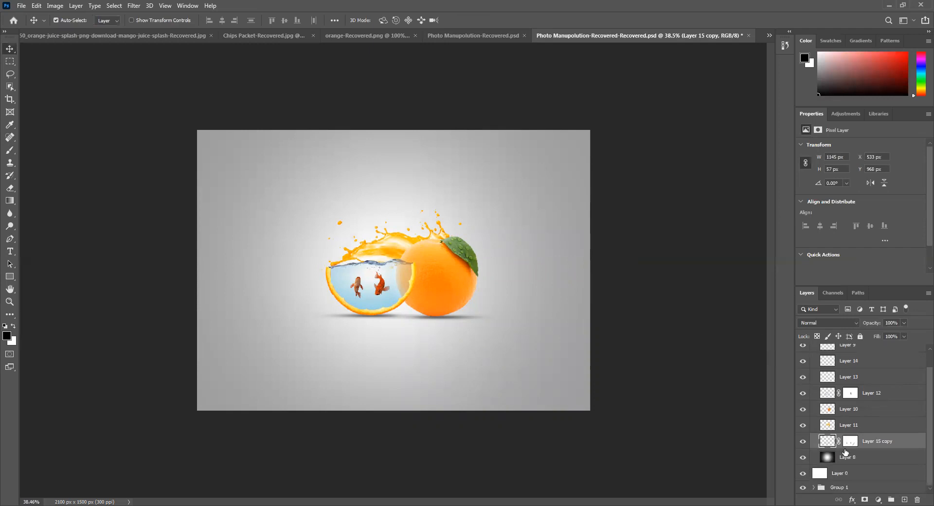
click(802, 441)
click(846, 425)
scroll(846, 424, up, 1)
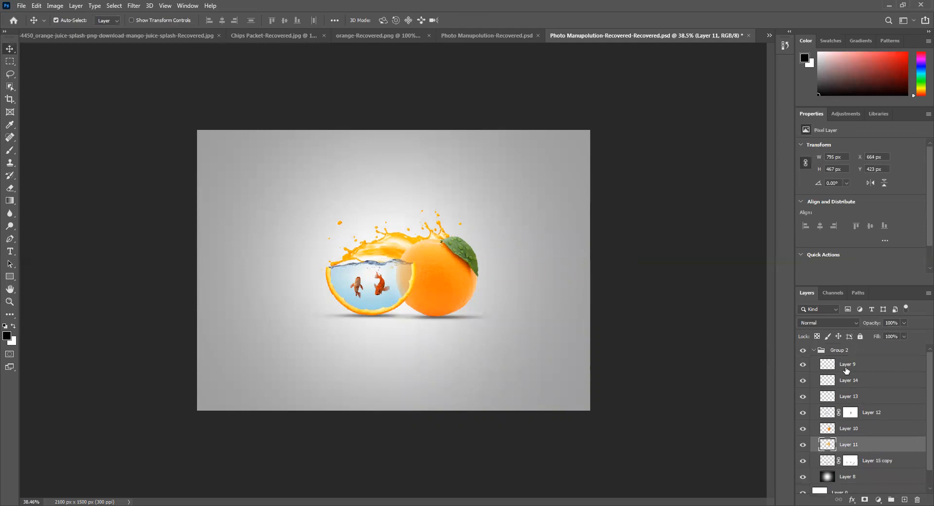
shift+click(843, 366)
key(ctrl+g)
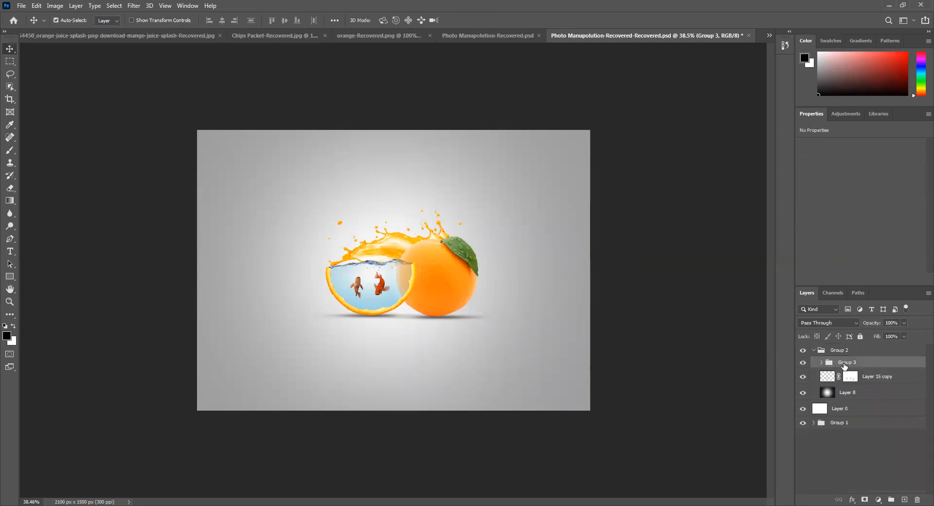
- Duplicate the fruit artwork group and move the copy out of Group 2, directly above Layer 0
key(ctrl+j)
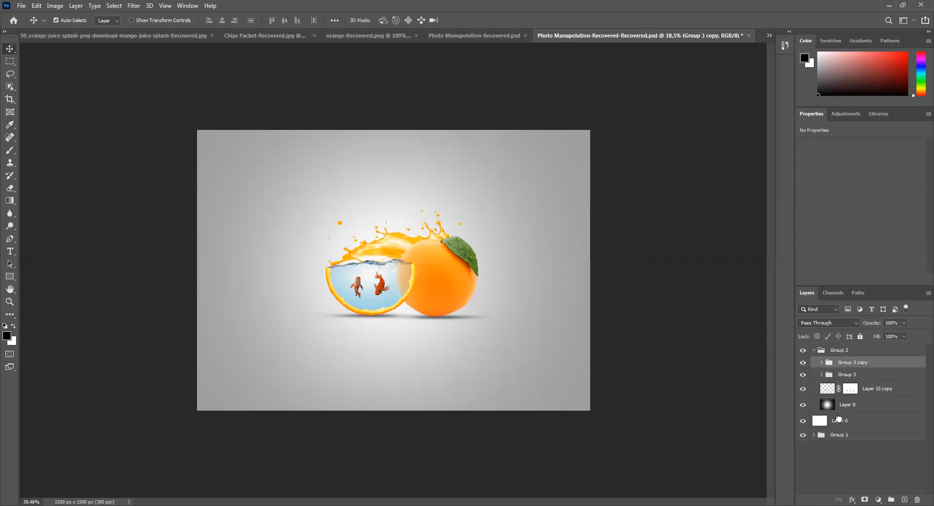
drag(851, 362, 805, 403)
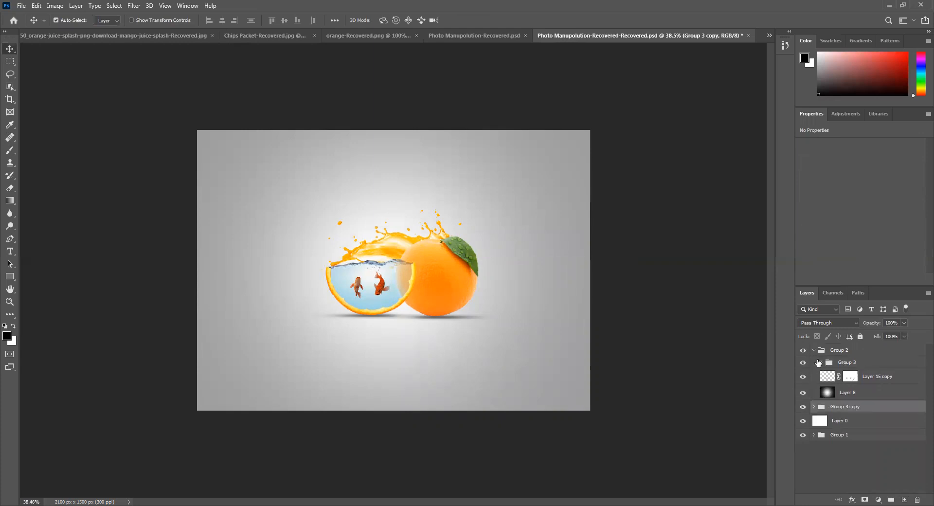
- Collapse Group 2, toggle its visibility to check the duplicate beneath it, and merge Group 3 copy into a single layer
click(820, 362)
click(812, 350)
click(802, 350)
click(803, 351)
click(803, 350)
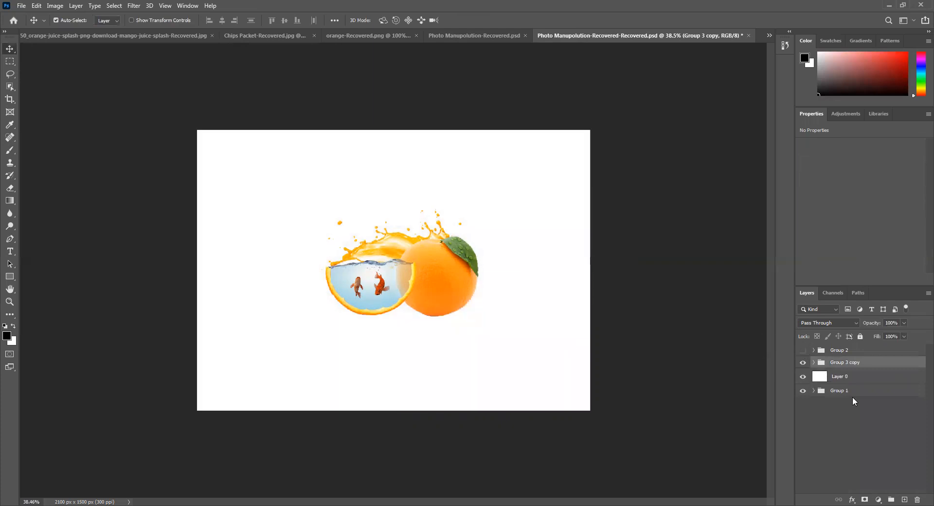
click(802, 350)
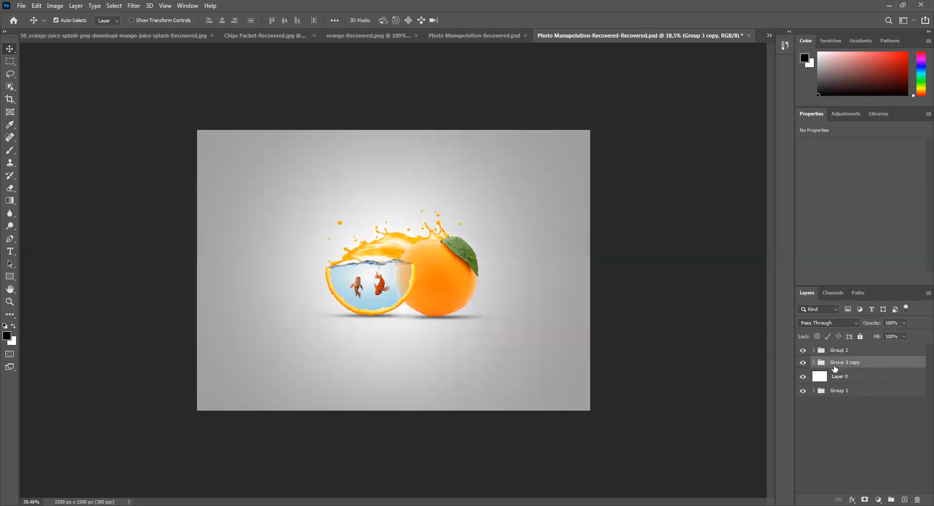
key(ctrl+e)
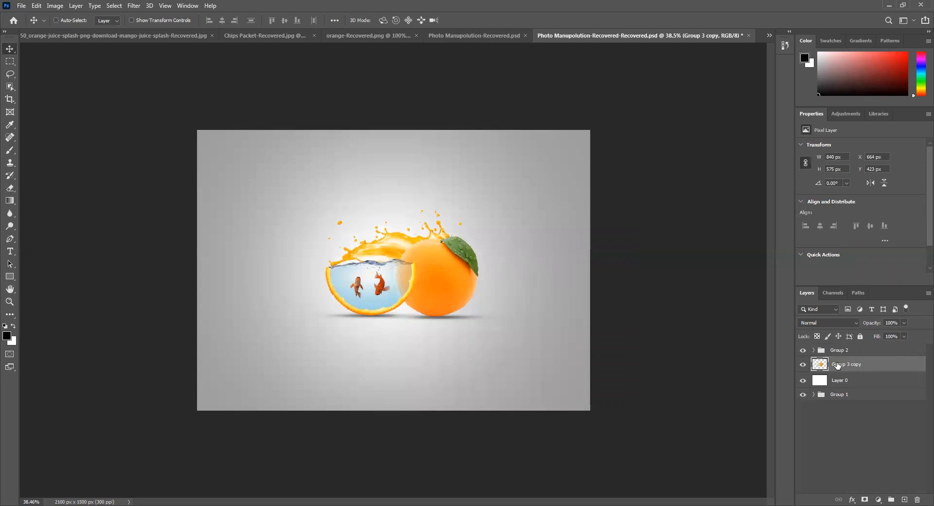
- Try flipping the merged fruit copy both horizontally and vertically and placing it directly beneath the fruits as a reflection
key(ctrl+t)
right_click(432, 247)
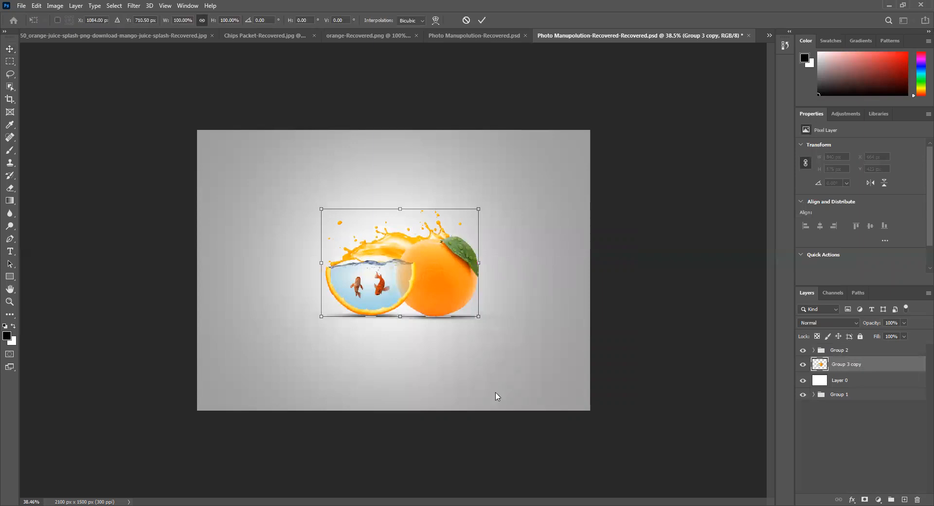
click(482, 414)
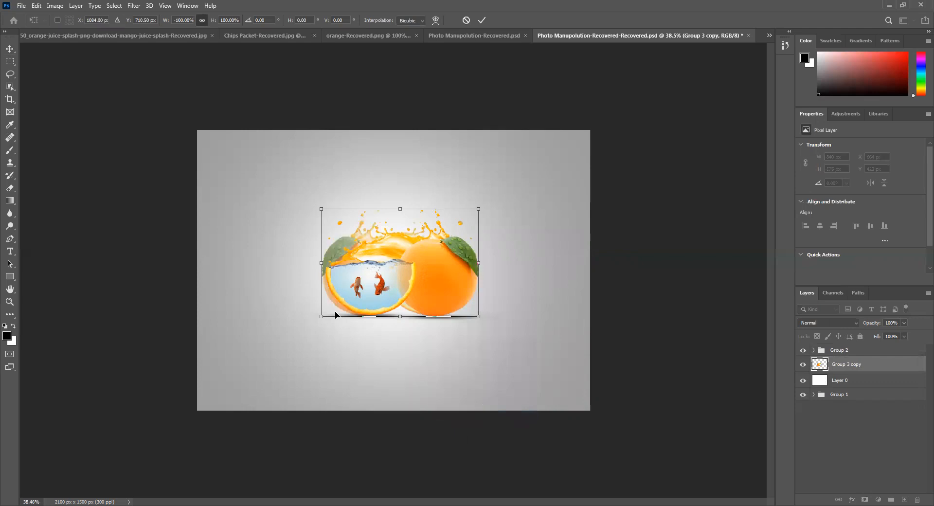
drag(335, 304, 335, 314)
drag(414, 285, 417, 348)
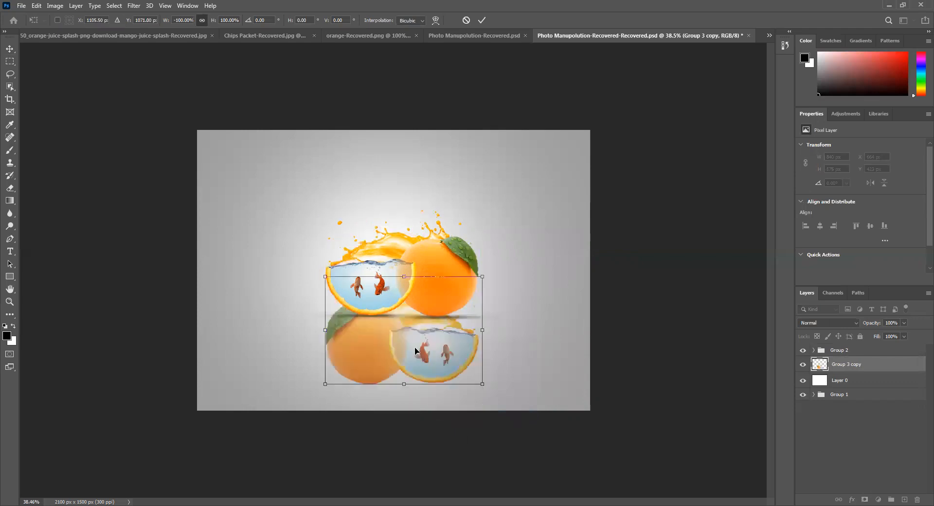
right_click(425, 348)
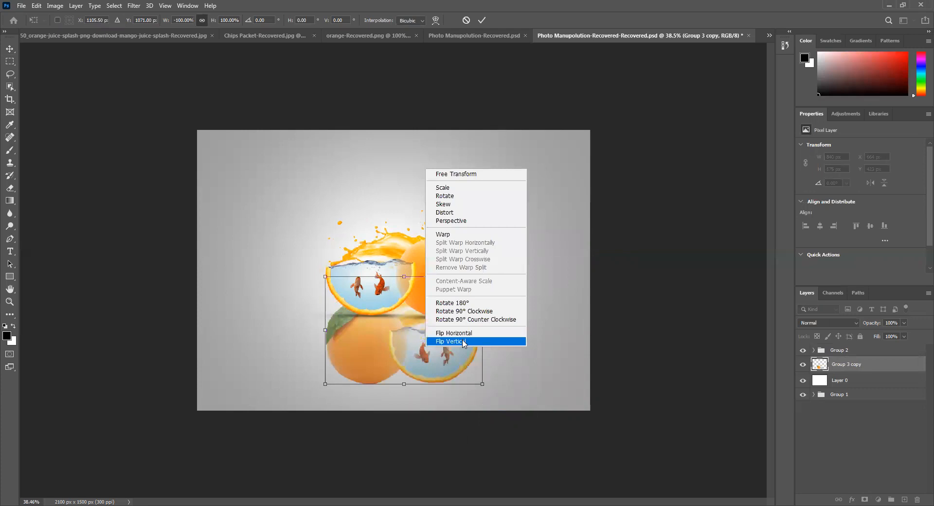
key(Return)
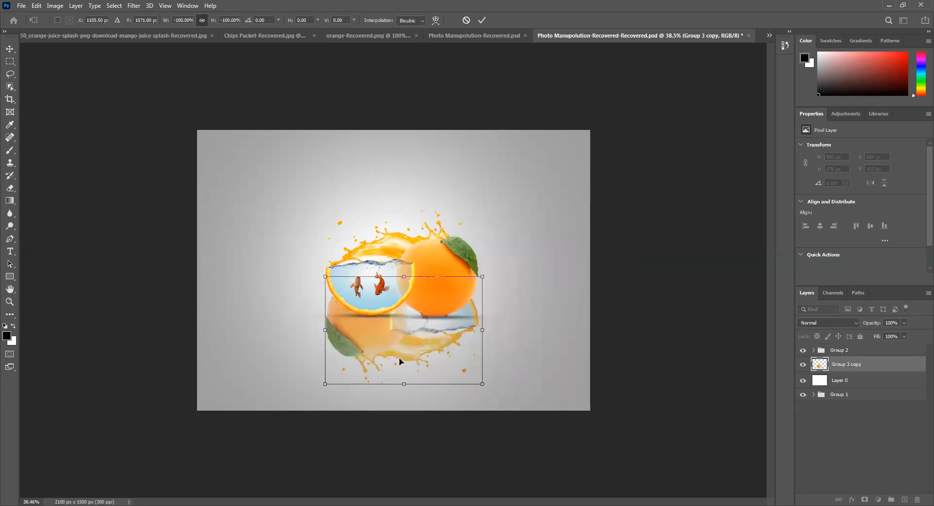
drag(400, 364, 400, 398)
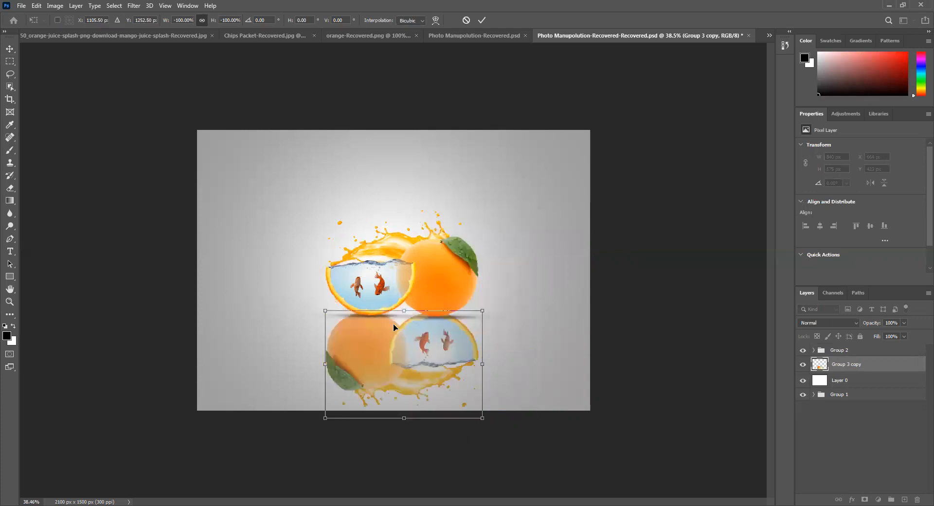
click(482, 20)
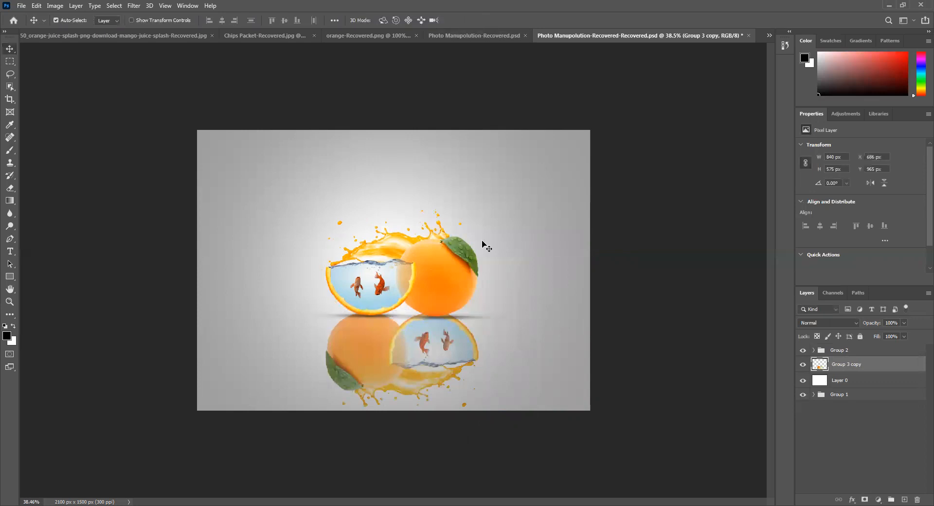
- Undo the double-flipped reflection back to its untransformed state, keeping Group 3 copy merged
key(ctrl+z)
key(ctrl+z)
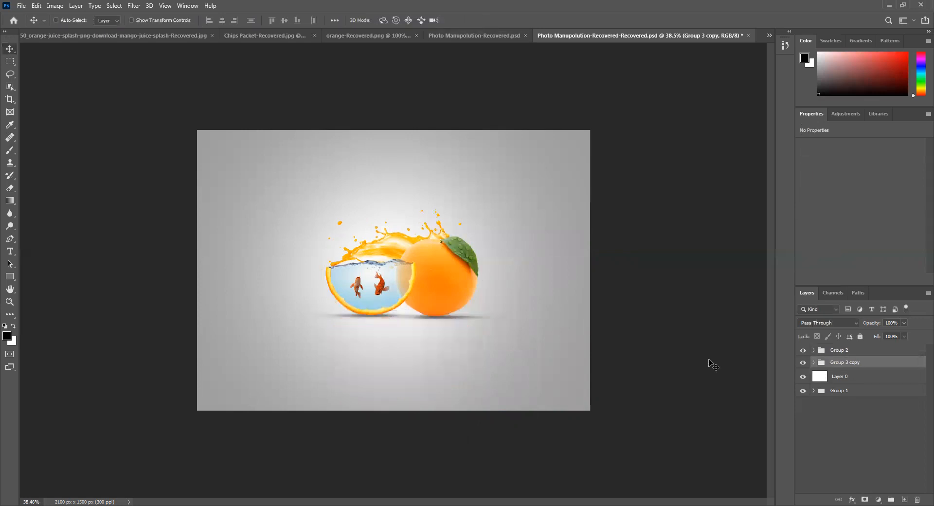
key(ctrl+shift+z)
- Flip Group 3 copy vertically only and move it straight down beneath the fruits as a reflection
key(ctrl+t)
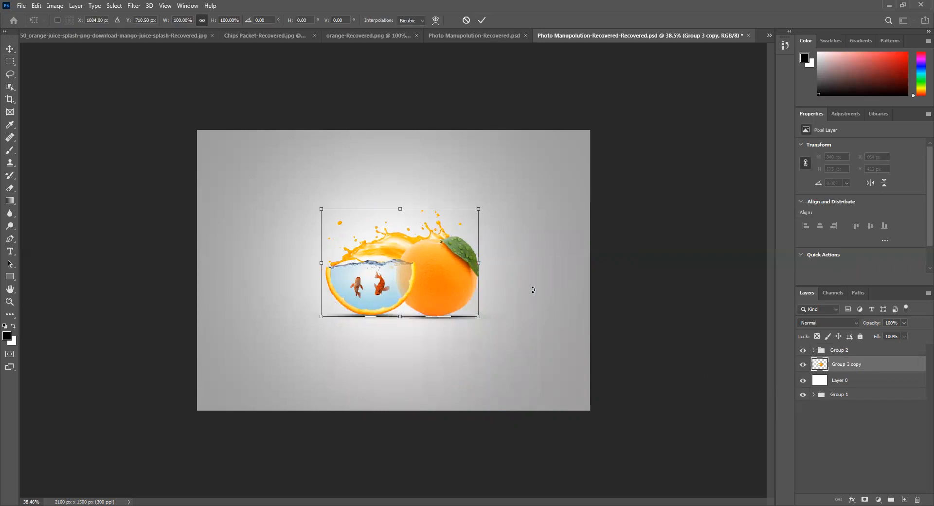
right_click(457, 256)
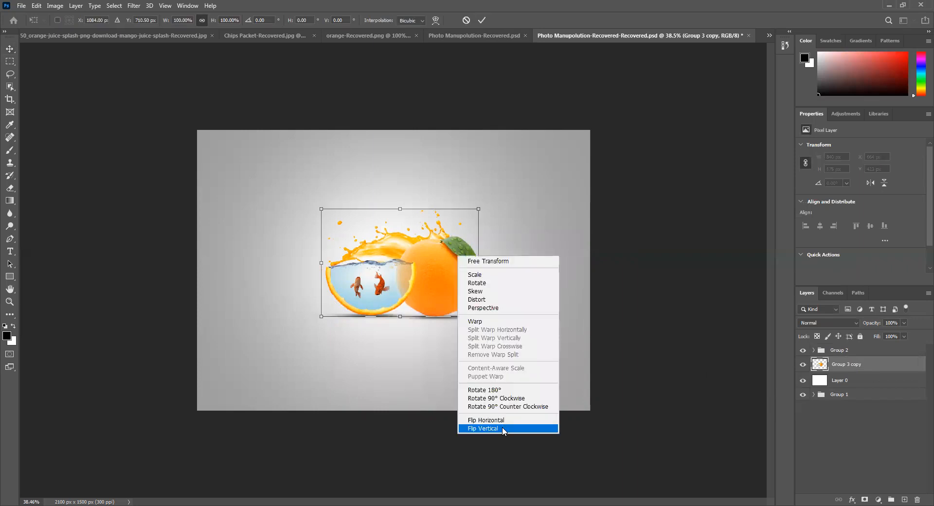
click(504, 428)
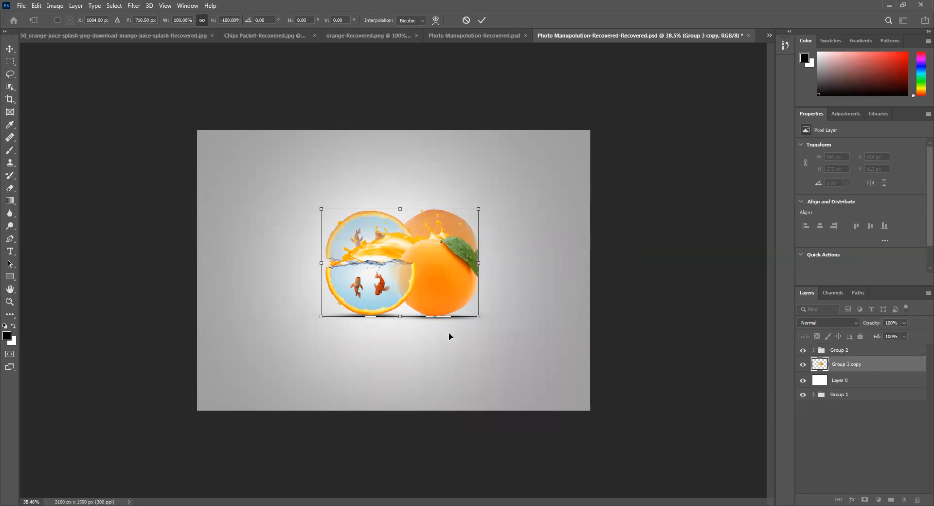
drag(453, 325, 452, 430)
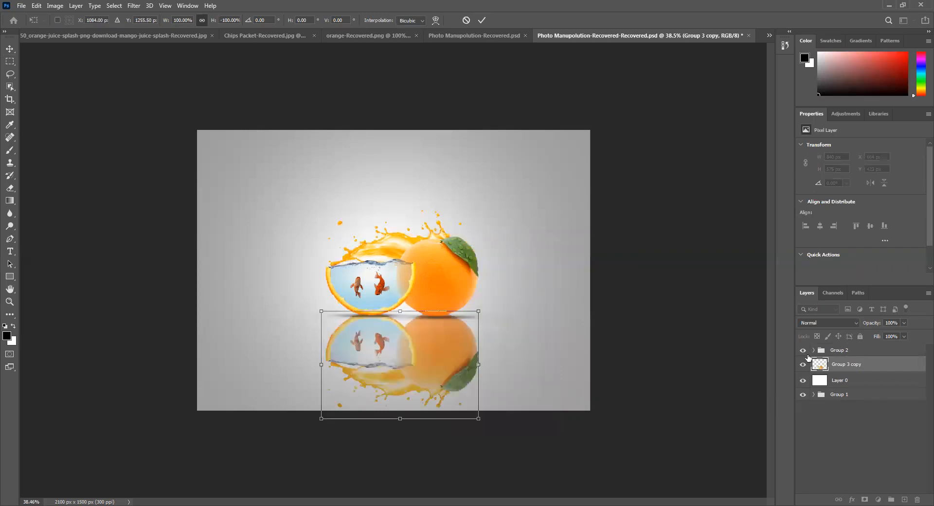
key(Return)
- Expand Group 2 and hide the Layer 15 copy shadow, leaving the Layer 8 background in place
click(817, 350)
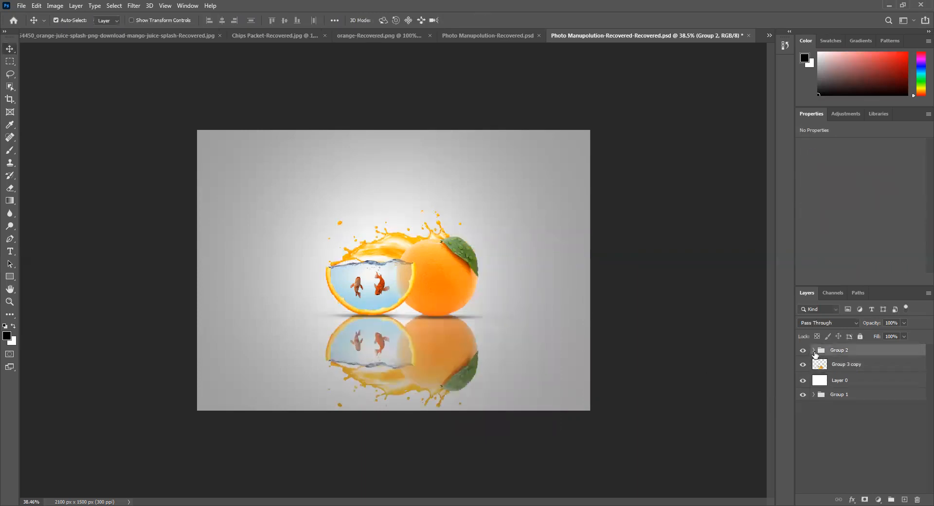
click(813, 350)
scroll(833, 460, down, 2)
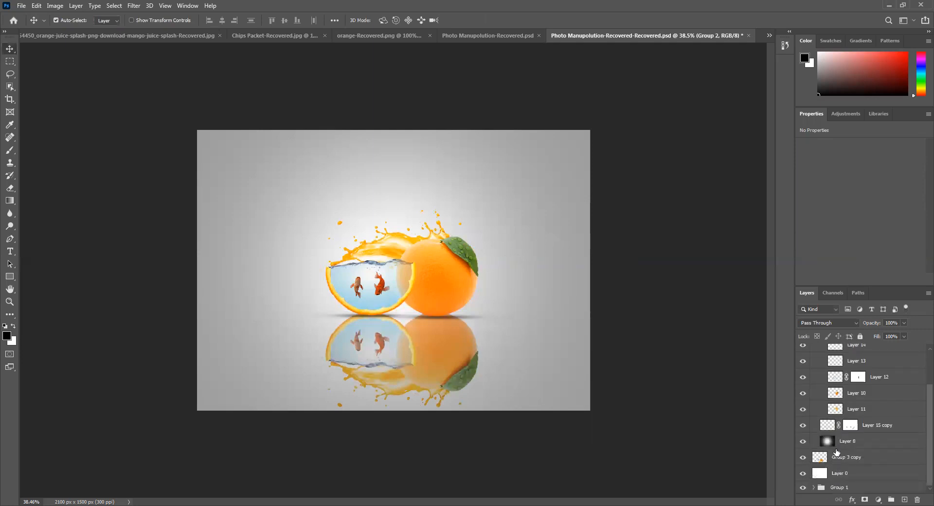
click(803, 425)
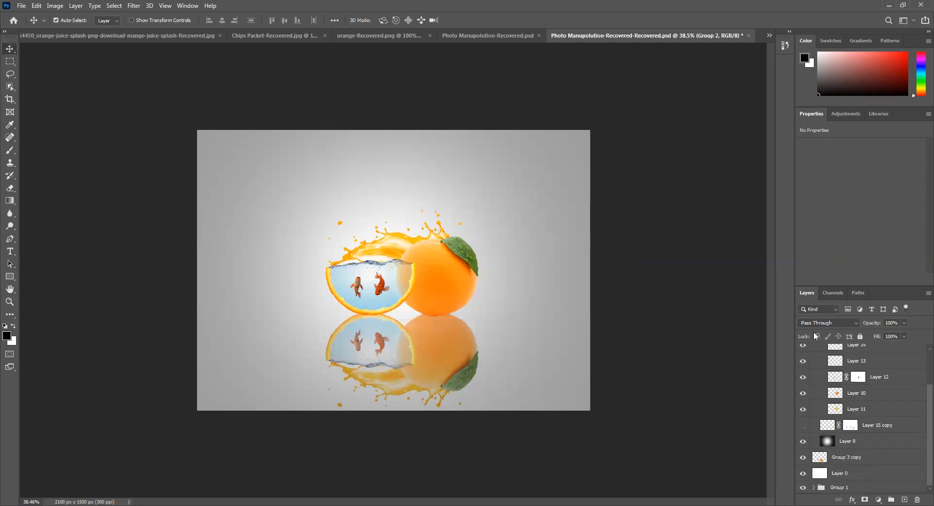
click(446, 347)
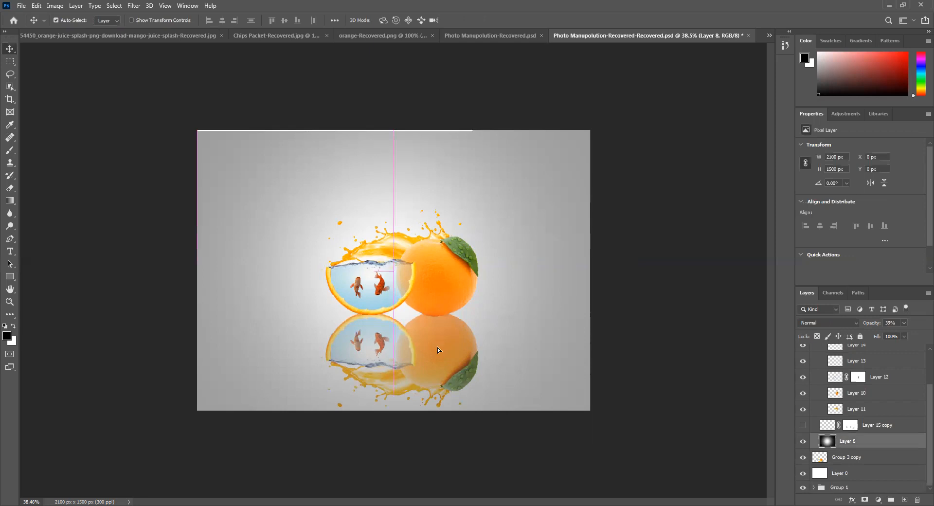
drag(439, 349, 439, 351)
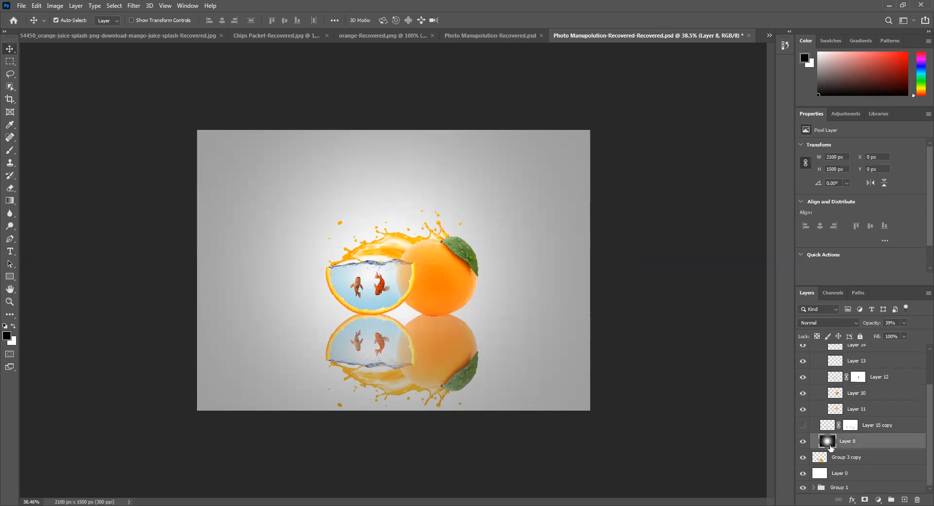
- Transform the Group 3 copy reflection, moving it slightly lower and rotating it a little to line up with the fruit bases
click(845, 457)
key(ctrl+t)
drag(463, 320, 462, 324)
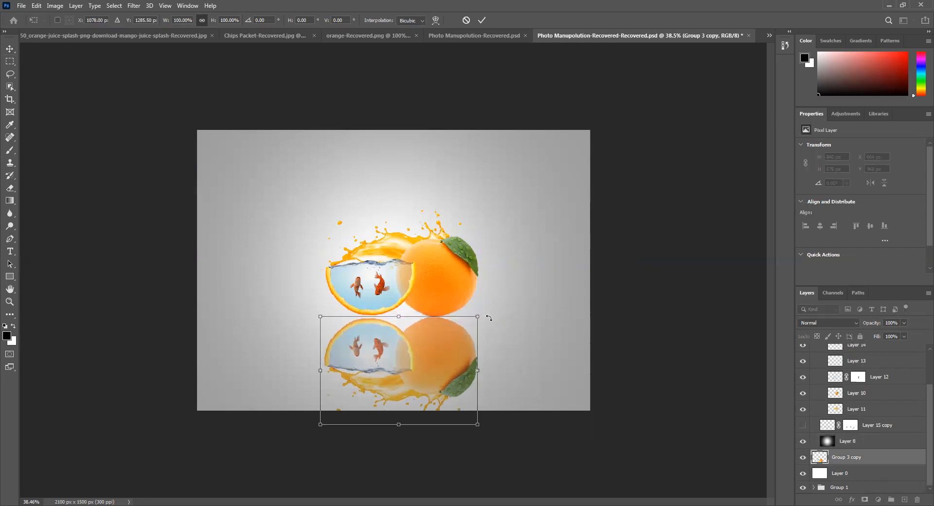
drag(469, 339, 444, 346)
- Warp the reflection's upper edge so it meets the base of the orange slice
right_click(445, 347)
click(463, 236)
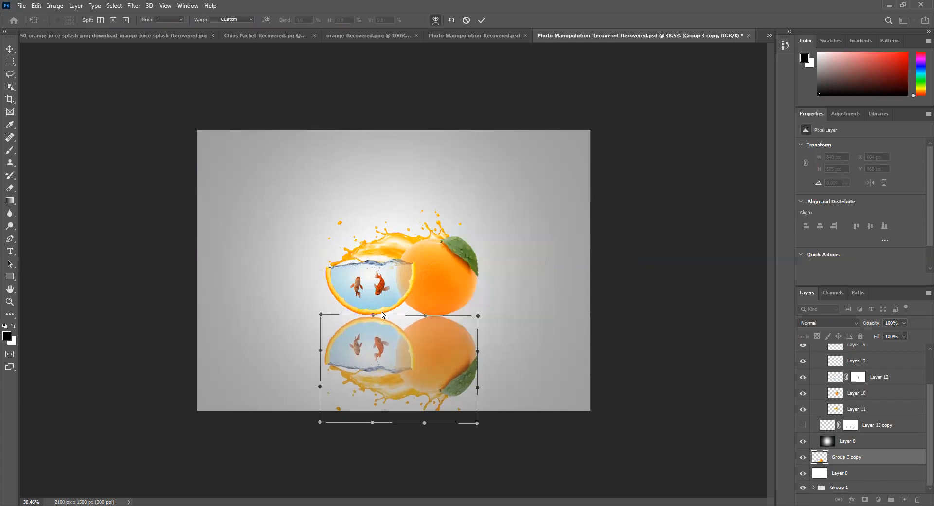
drag(373, 318, 373, 313)
click(483, 21)
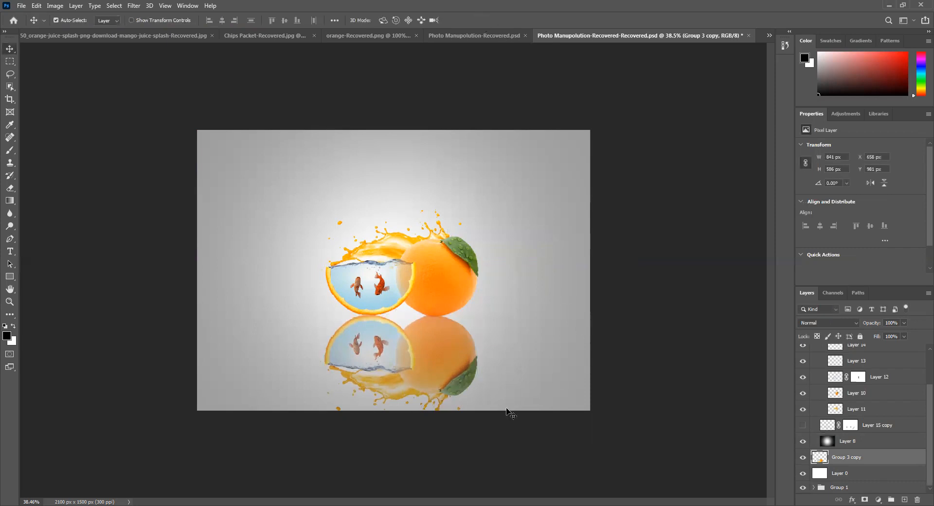
- Add a layer mask to Group 3 copy and ready the Brush tool with black as the foreground colour
click(863, 498)
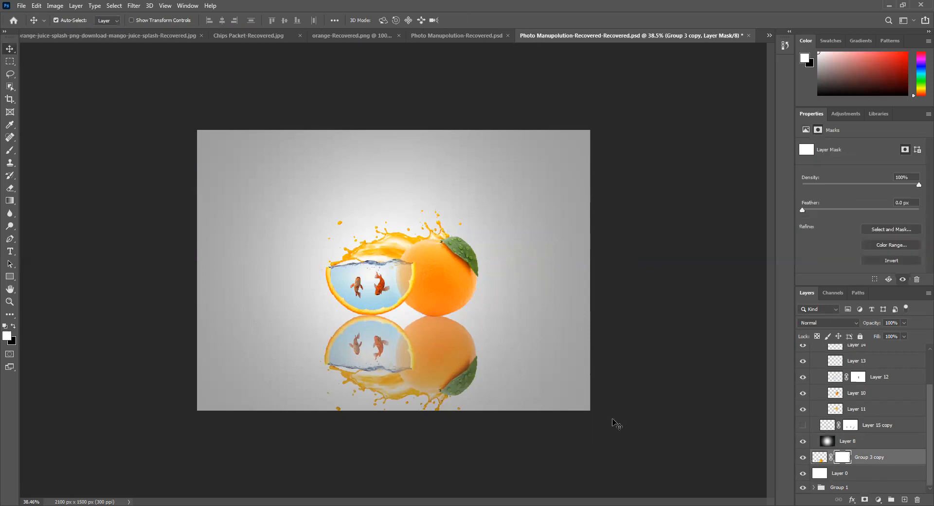
click(10, 150)
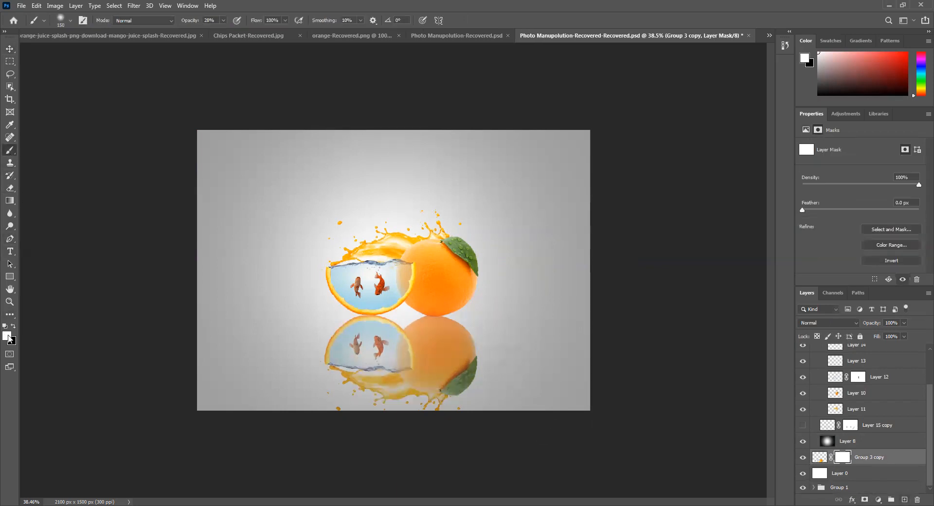
click(13, 326)
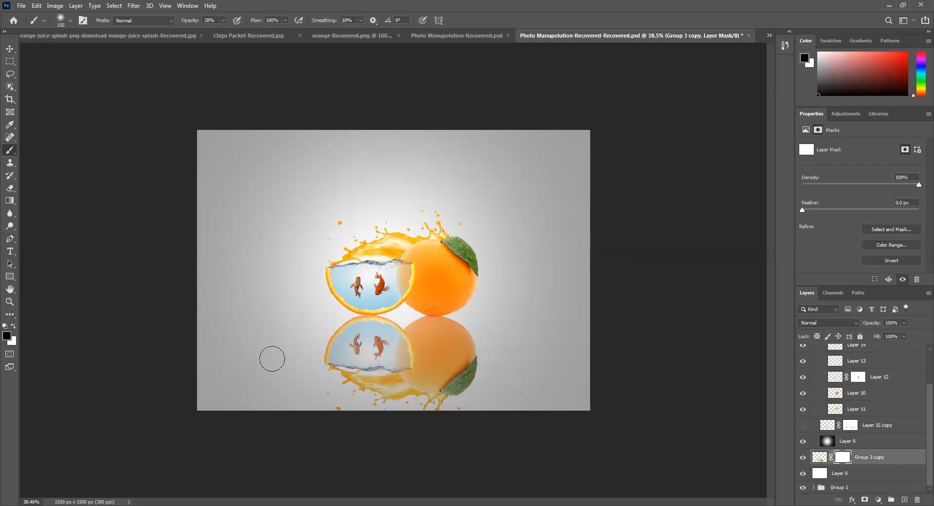
- Fade the reflection's lower part by painting black on its mask, with a size 700 brush at 23% opacity, increased to size 800 at 47%
key(bracketright)
key(bracketright)
key(bracketright)
key(bracketright)
key(bracketright)
key(bracketright)
key(bracketright)
key(bracketright)
click(223, 20)
drag(223, 32, 220, 31)
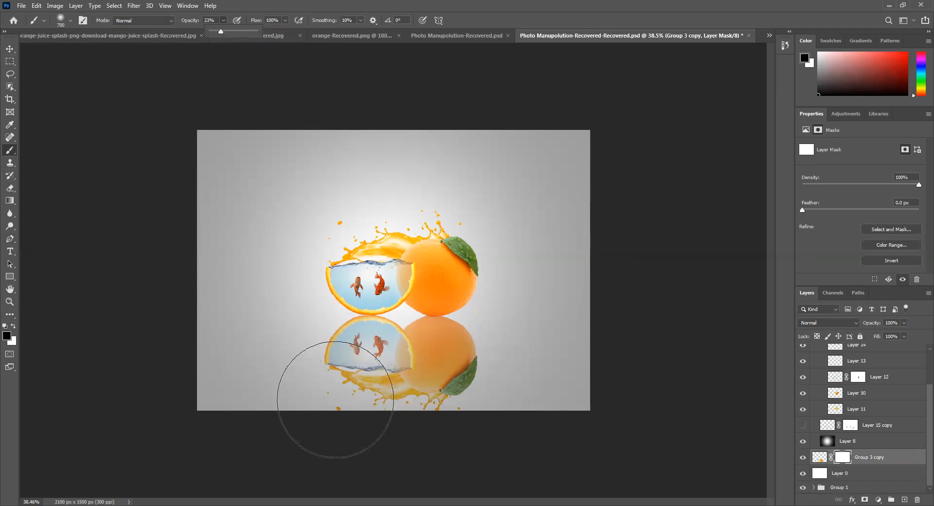
mouse_move(592, 394)
mouse_down()
mouse_move(427, 407)
mouse_move(573, 407)
mouse_move(376, 402)
mouse_move(463, 411)
mouse_move(287, 401)
mouse_up()
key(bracketright)
click(222, 21)
mouse_move(317, 416)
mouse_down()
mouse_move(548, 408)
mouse_move(235, 400)
mouse_move(545, 423)
mouse_move(309, 379)
mouse_move(510, 399)
mouse_move(443, 405)
mouse_move(665, 393)
mouse_move(150, 389)
mouse_up()
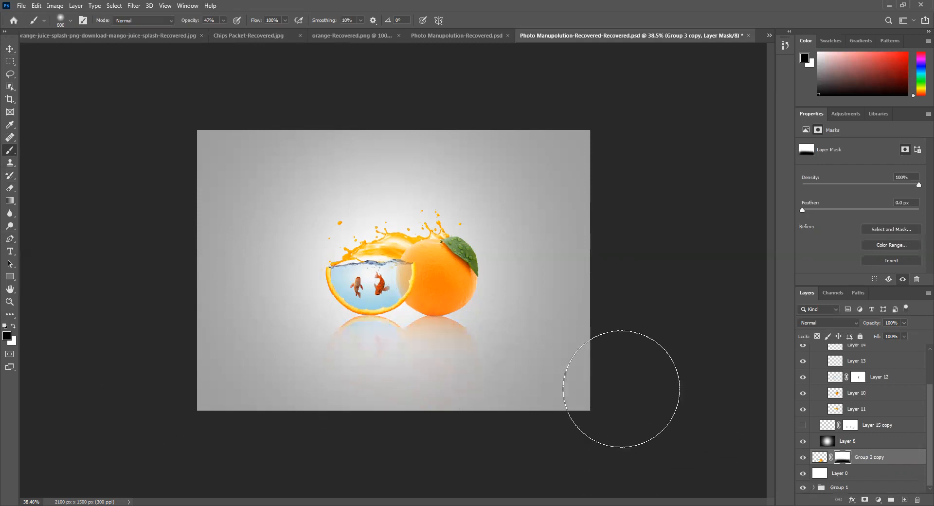
click(9, 49)
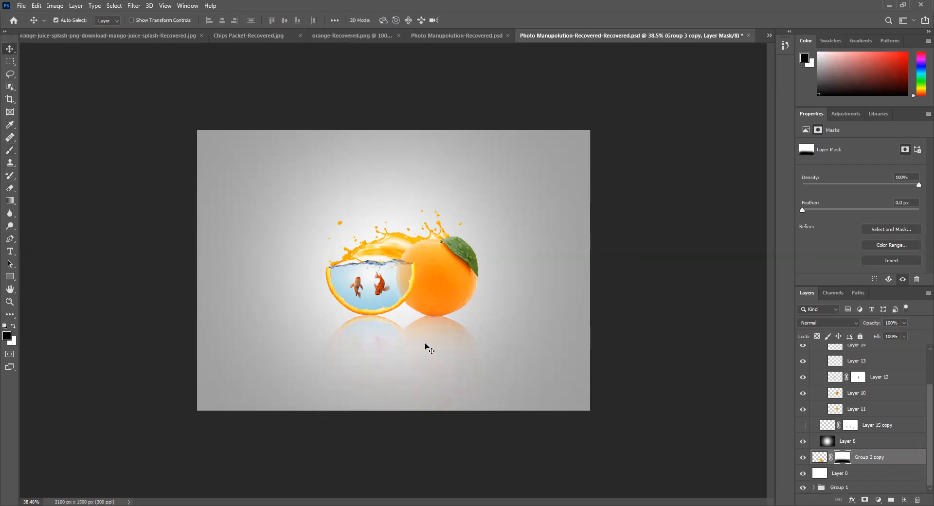
drag(436, 335, 436, 337)
key(ctrl+t)
key(Escape)
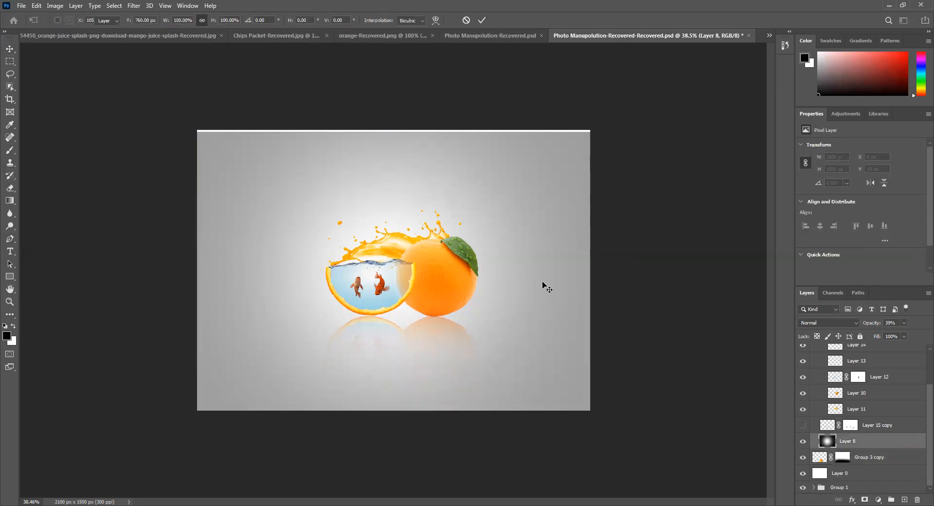
key(ctrl+z)
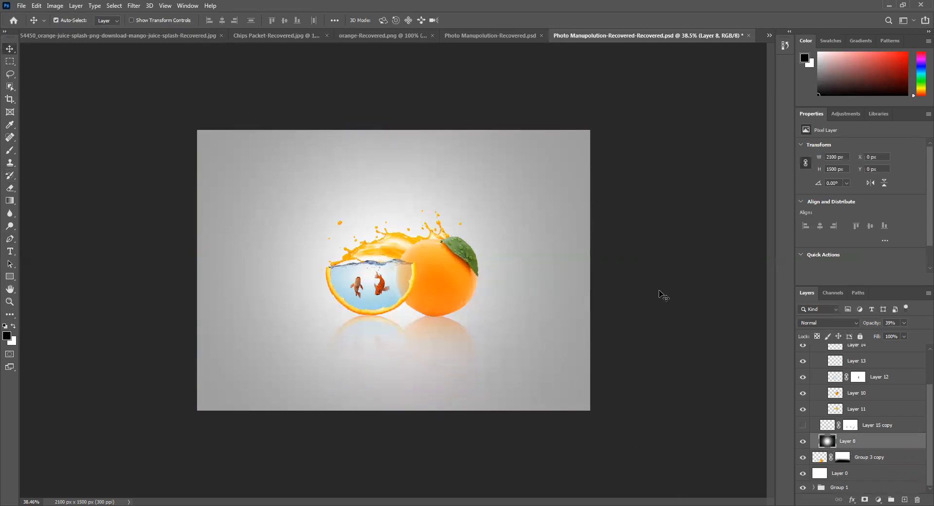
- Warp the upper edge of the Group 3 copy reflection again to fit closely under the fishbowl slice and the whole orange
click(840, 457)
click(868, 461)
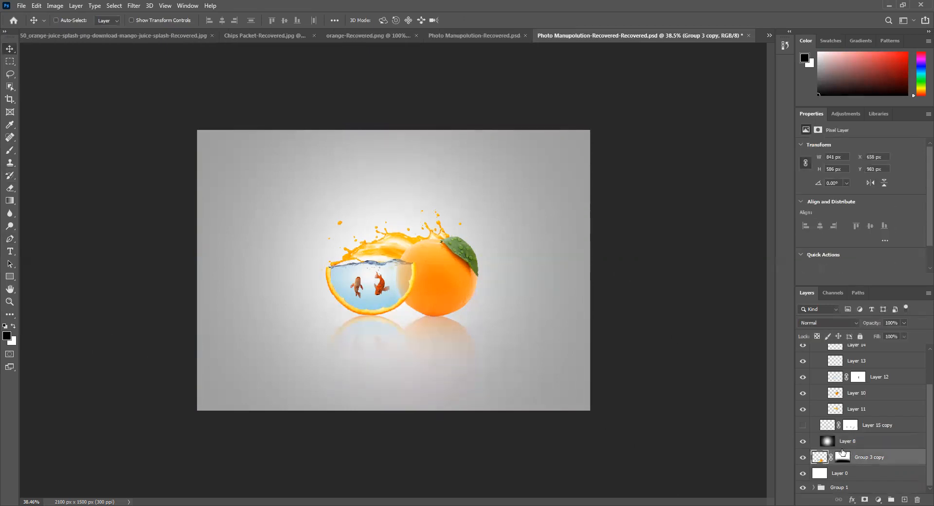
key(ctrl+t)
right_click(367, 331)
click(385, 216)
scroll(378, 316, up, 3)
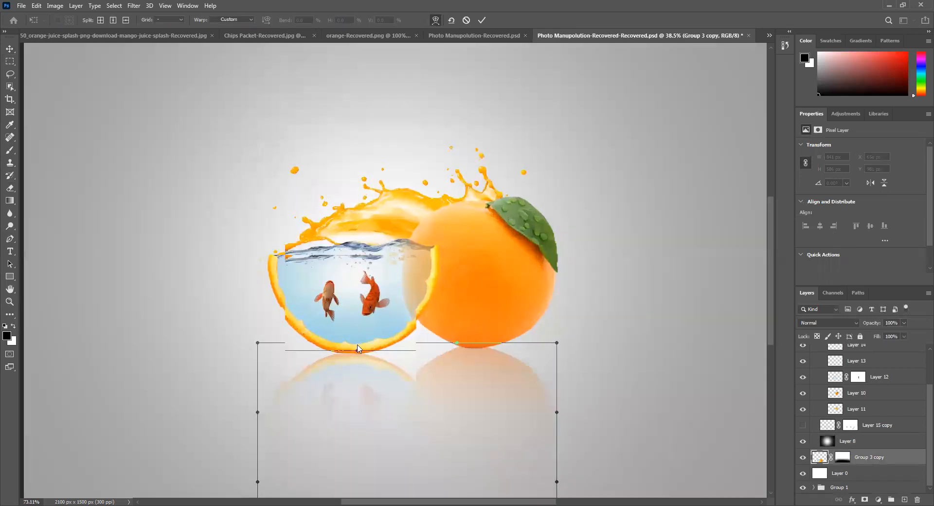
drag(354, 354, 357, 348)
mouse_move(469, 346)
mouse_down()
mouse_move(478, 359)
mouse_move(459, 358)
mouse_up()
click(481, 20)
- Show the Layer 15 copy shadow again and move it out of Group 2, directly below Group 3 copy
scroll(524, 334, down, 1)
scroll(524, 334, down, 2)
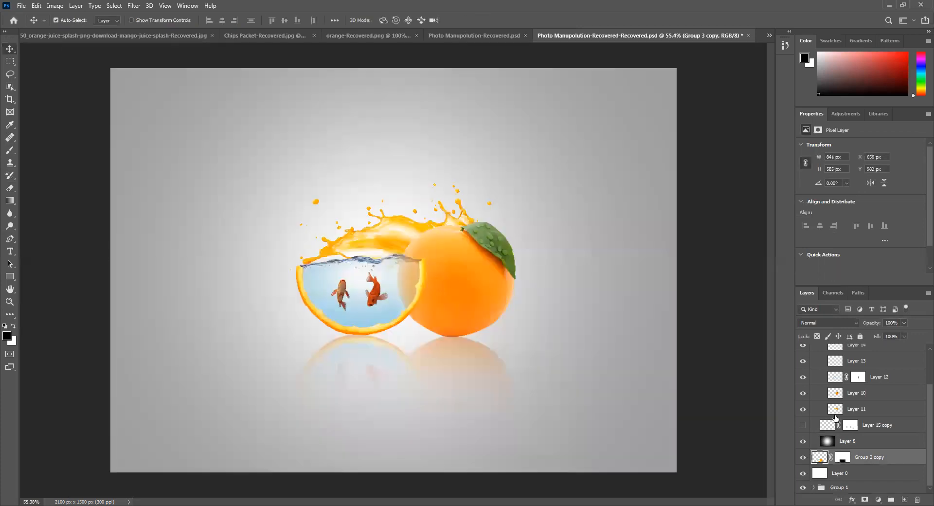
click(803, 426)
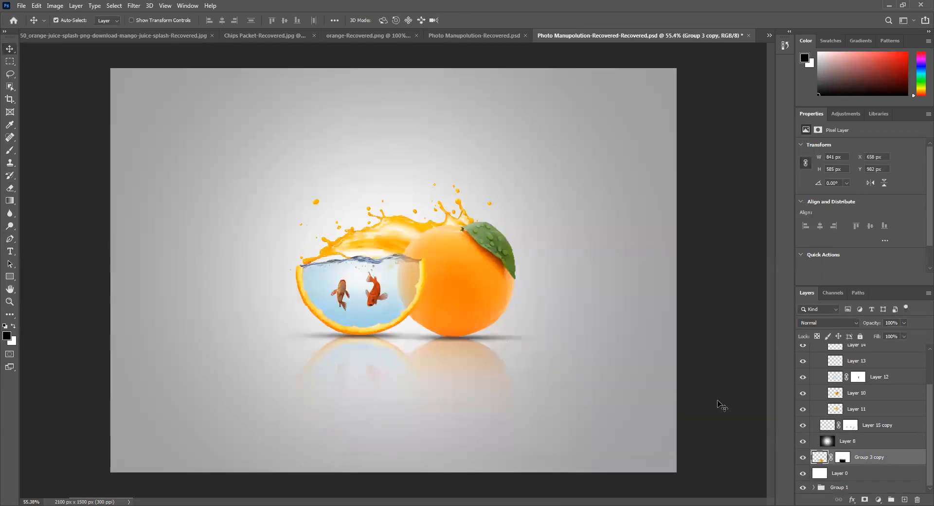
click(863, 441)
click(867, 426)
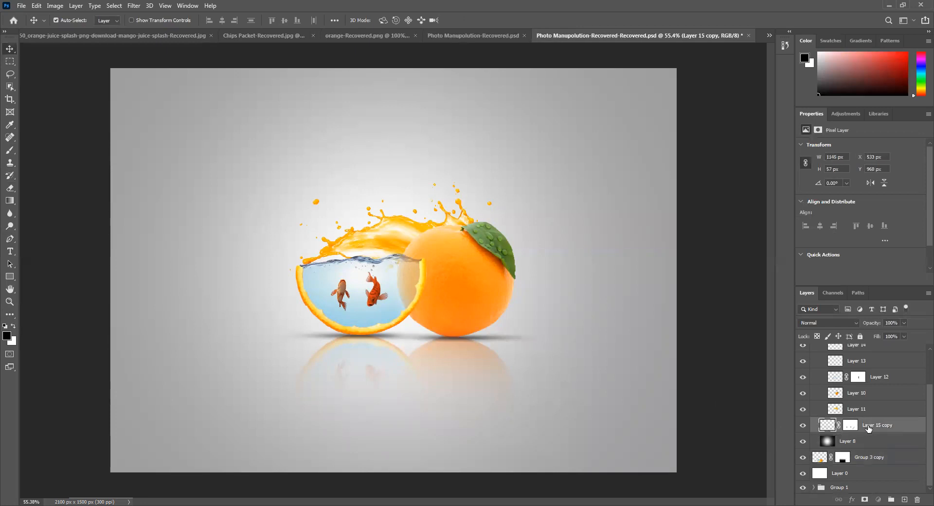
drag(869, 468, 870, 469)
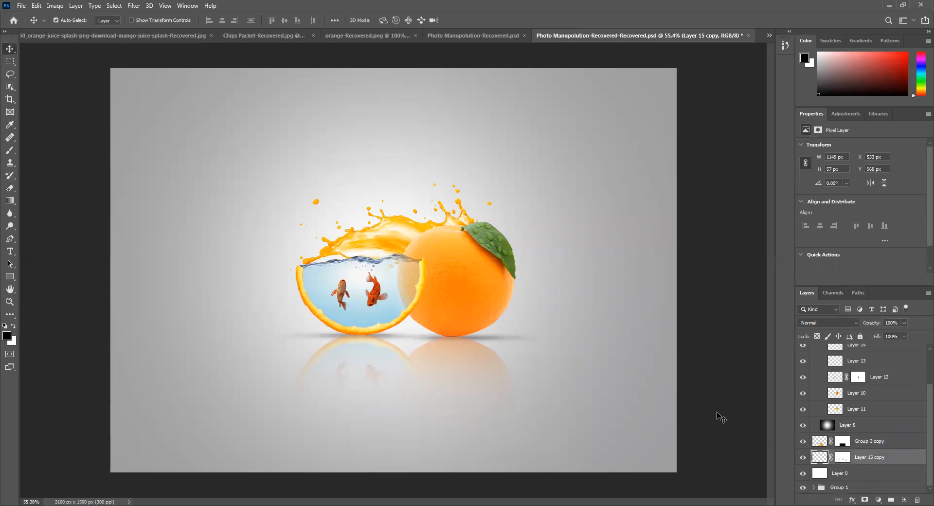
- Nudge the Layer 15 copy shadow up to a Y position of 958 px, closer under the fruits
key(Up)
key(Up)
key(Up)
key(Up)
key(Up)
key(Up)
key(Up)
key(Up)
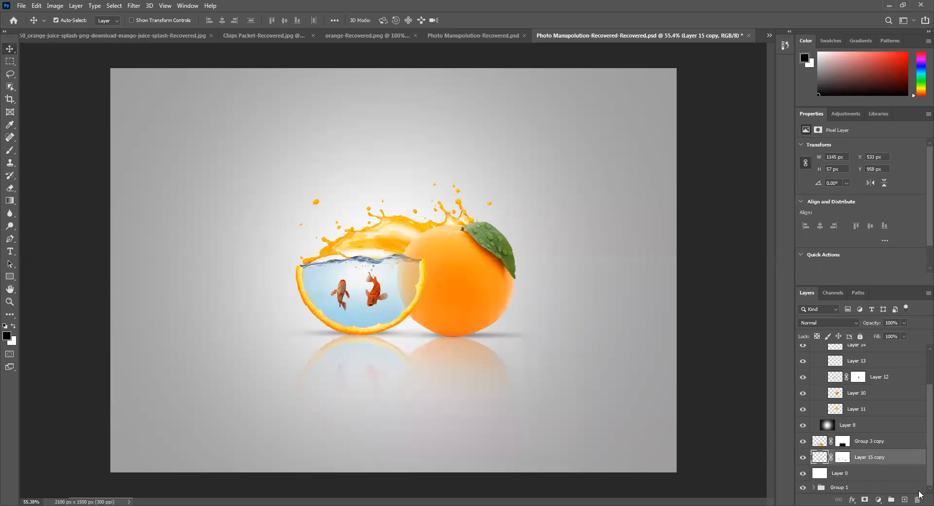
- Lower the Layer 15 copy shadow's opacity to 35% and deselect the layer to view the whole composition
click(903, 323)
drag(906, 334, 874, 338)
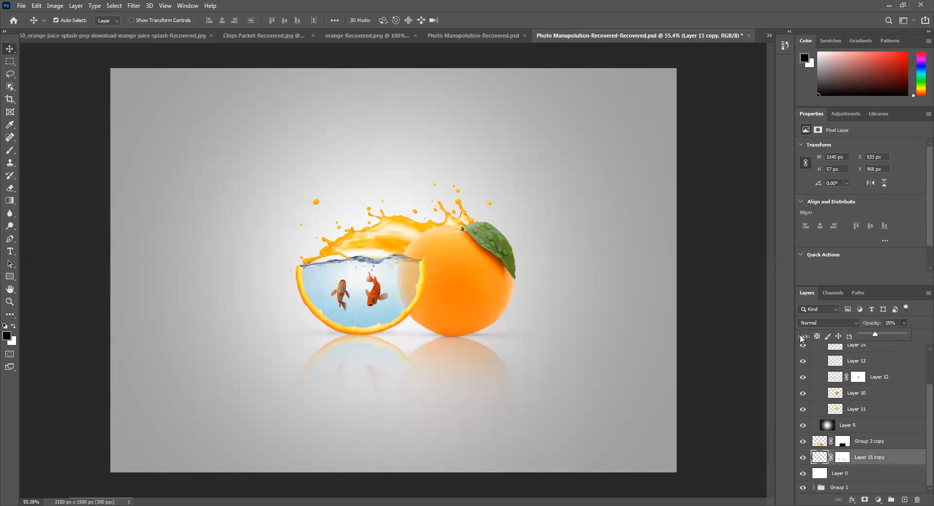
click(448, 371)
scroll(453, 384, down, 3)
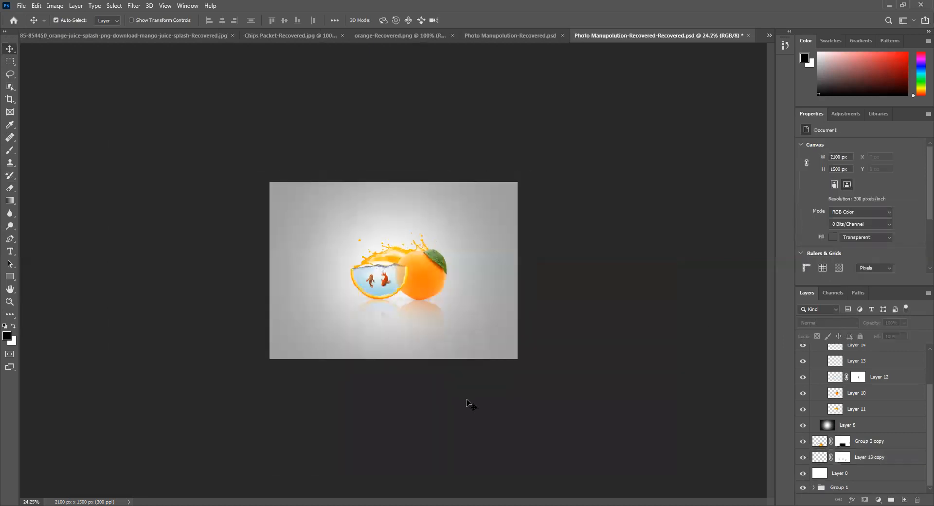